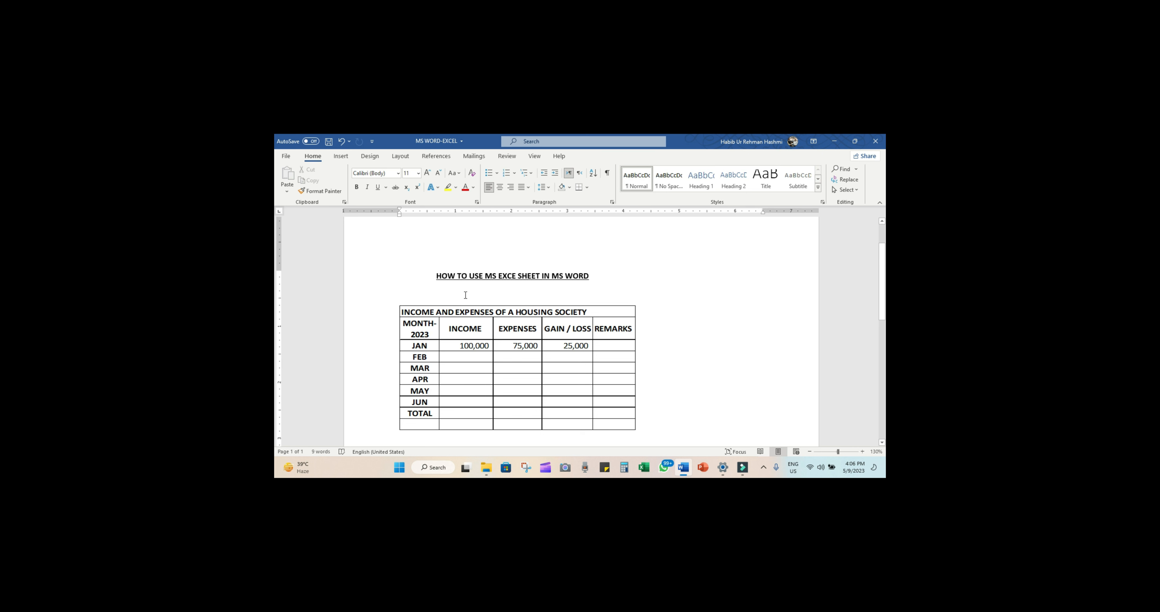
{"action": "scroll", "coordinate": [466, 295], "scroll_direction": "down", "scroll_amount": 1}
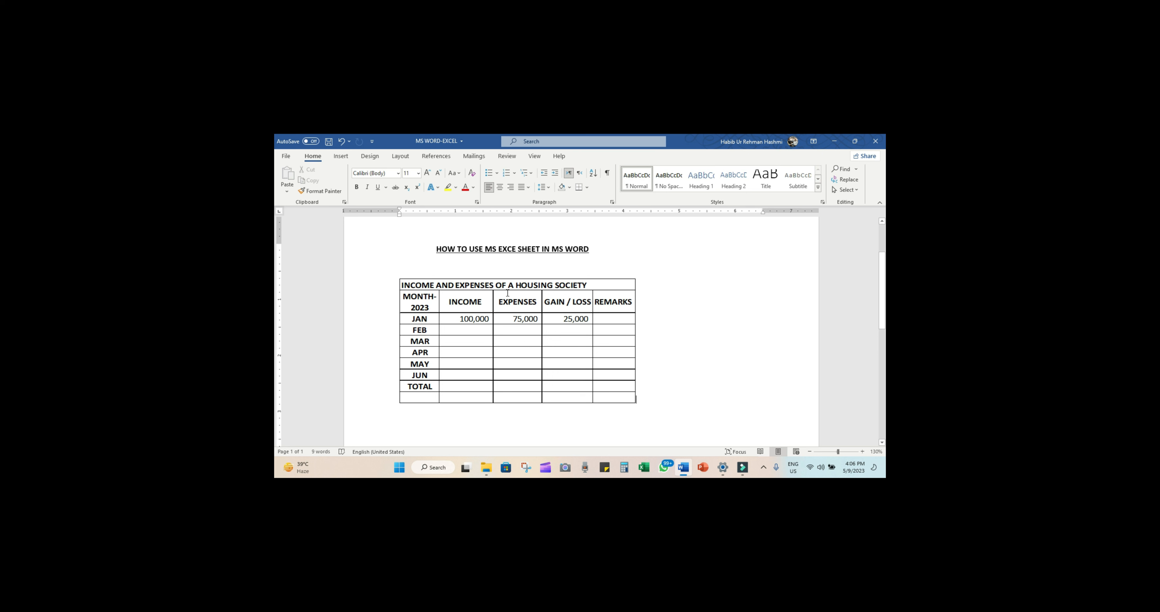
{"action": "left_click", "coordinate": [495, 285]}
{"action": "left_click", "coordinate": [341, 157]}
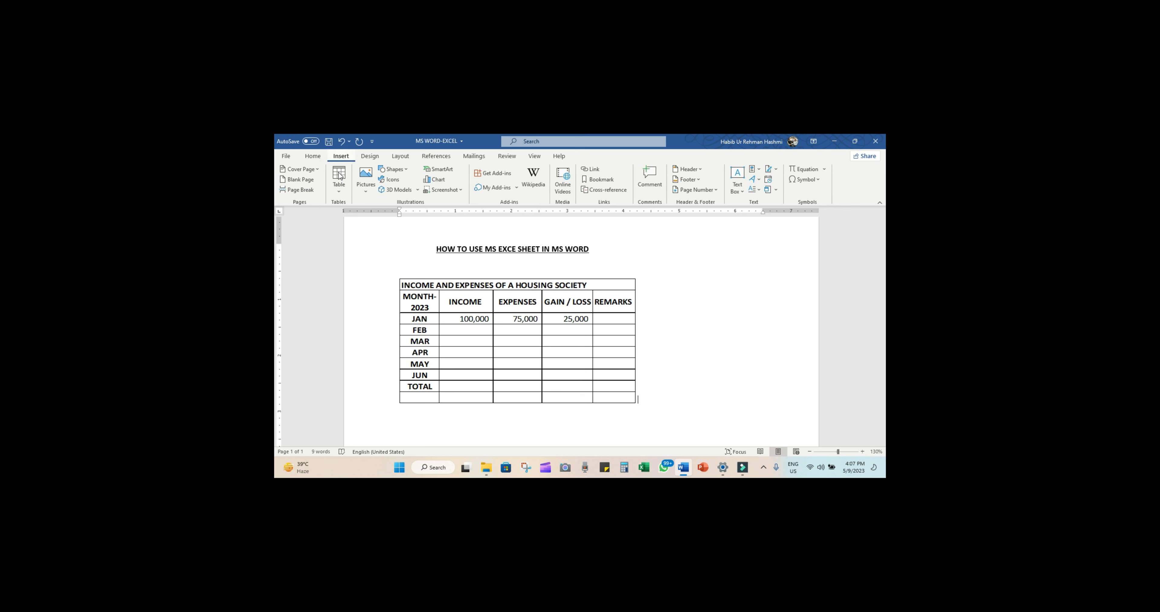
{"action": "left_click", "coordinate": [338, 193]}
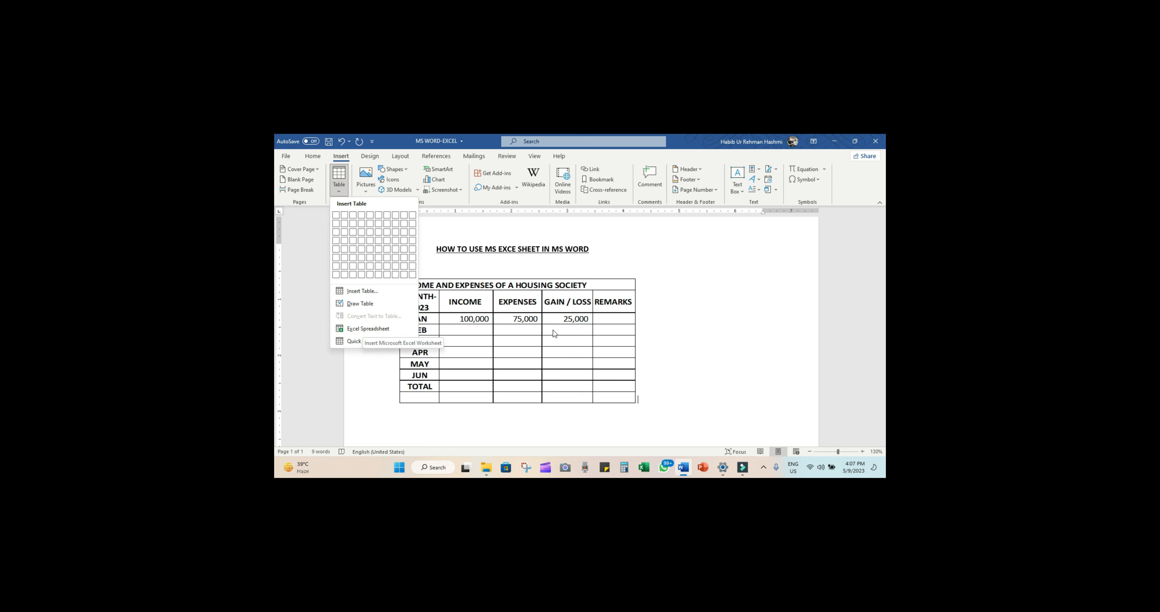
{"action": "left_click", "coordinate": [681, 318]}
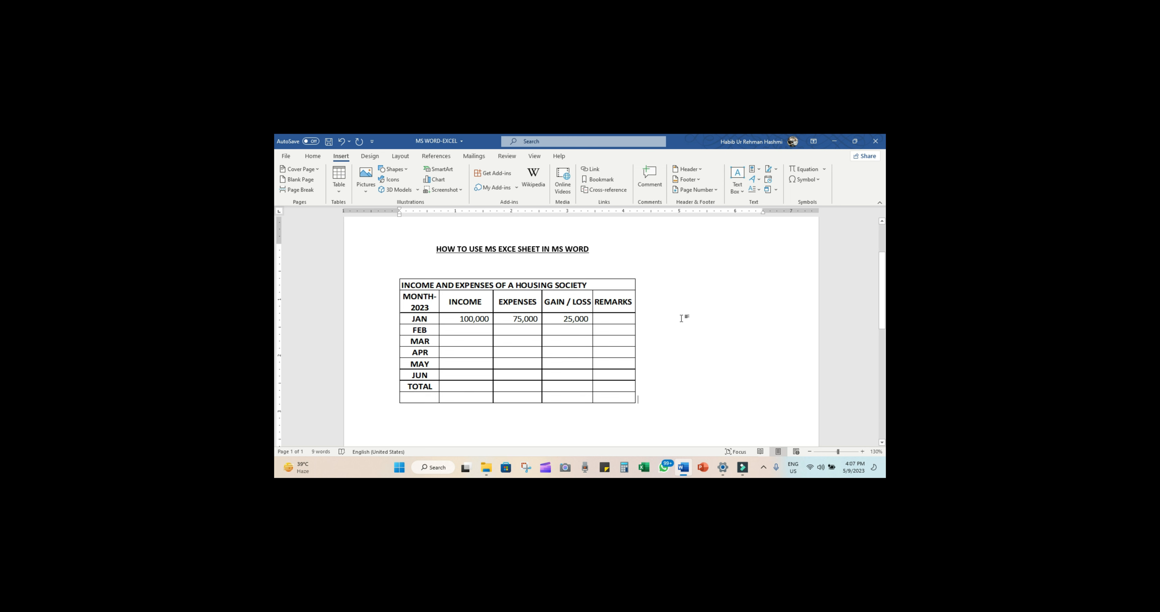
Step: Open the embedded income and expenses worksheet for editing and inspect the January gain/loss formula in D3
{"action": "double_click", "coordinate": [458, 339]}
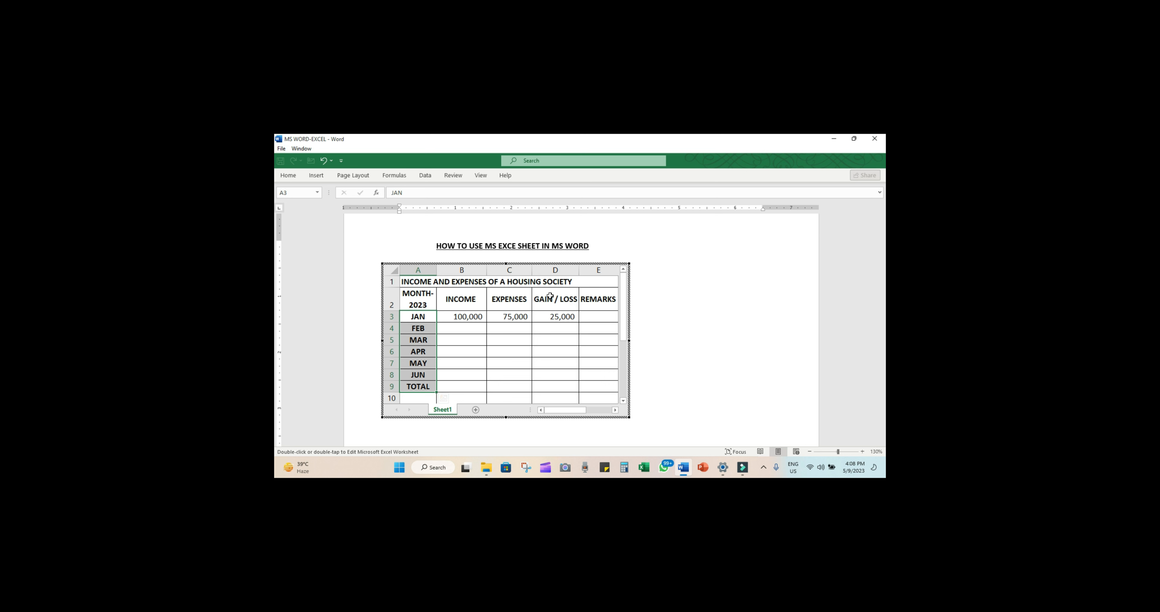
{"action": "left_click", "coordinate": [546, 315]}
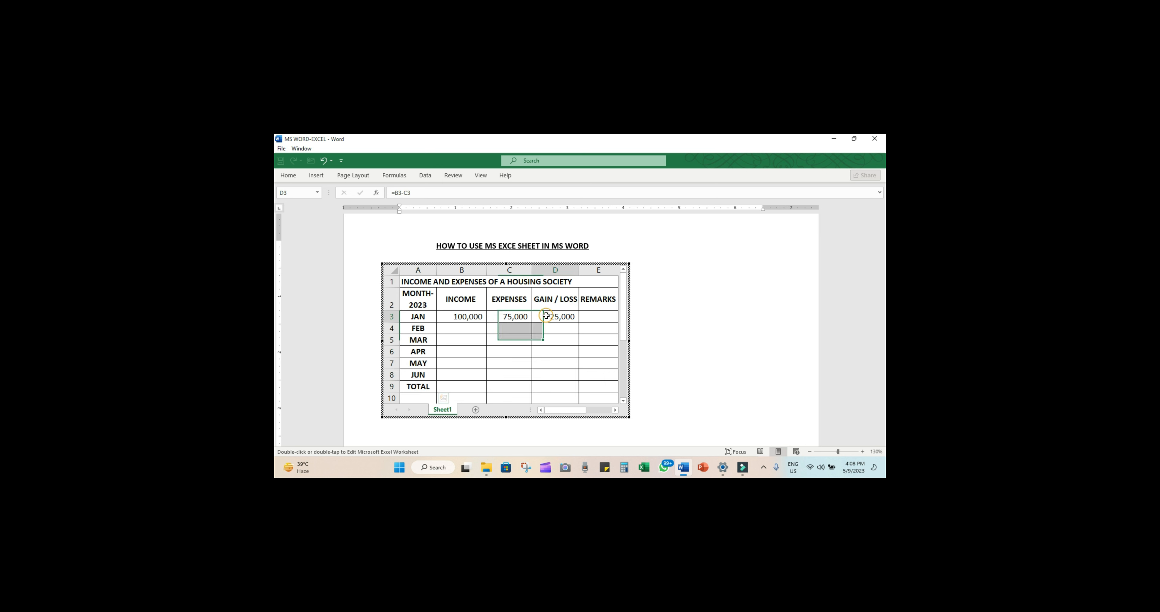
{"action": "left_click", "coordinate": [425, 193]}
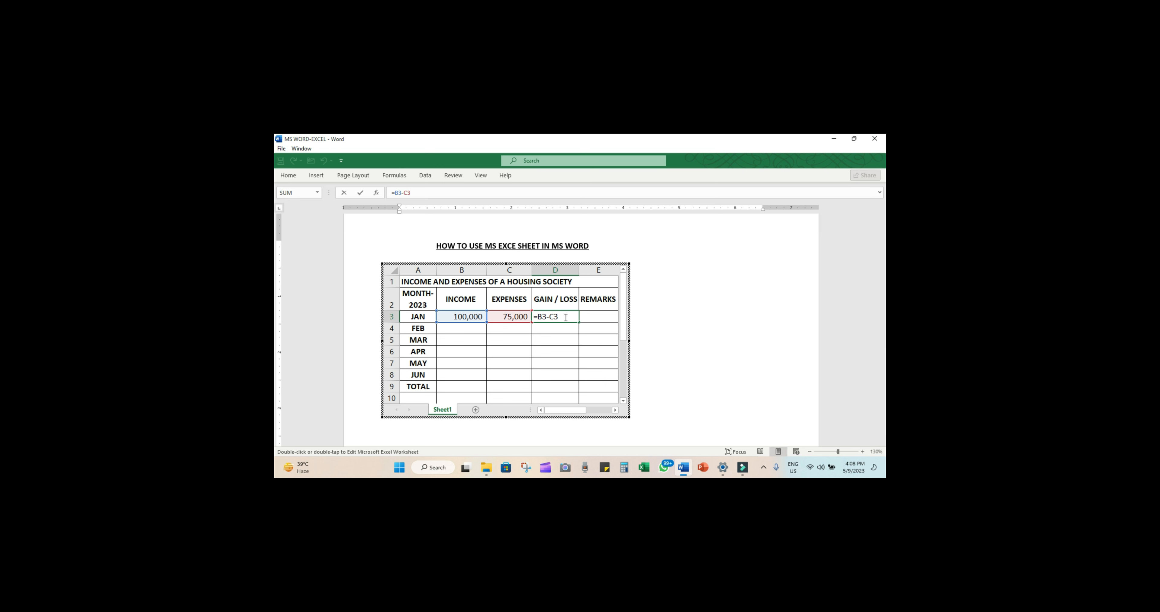
{"action": "key", "text": "Return"}
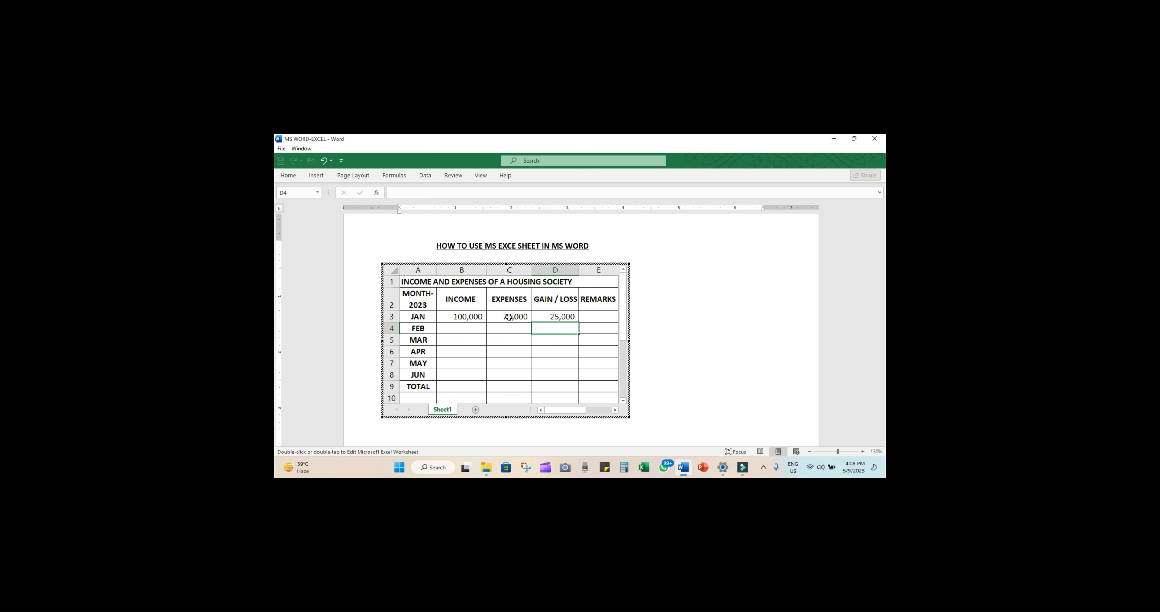
Step: Try a January expenses value of 150000 in C3, and undo the change
{"action": "left_click", "coordinate": [560, 317]}
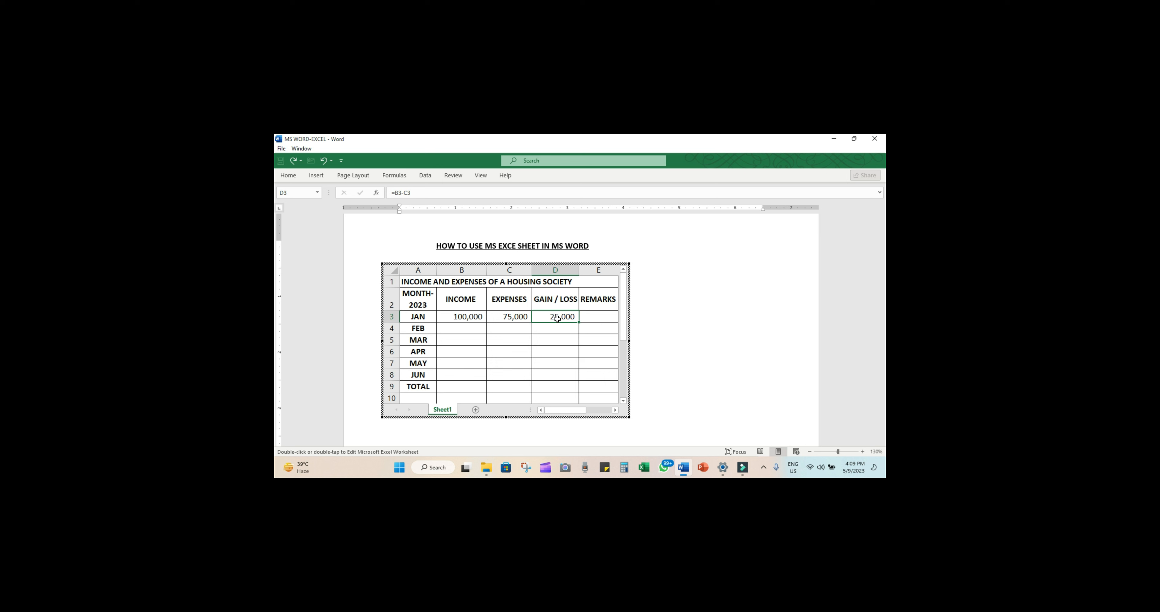
{"action": "left_click", "coordinate": [511, 317]}
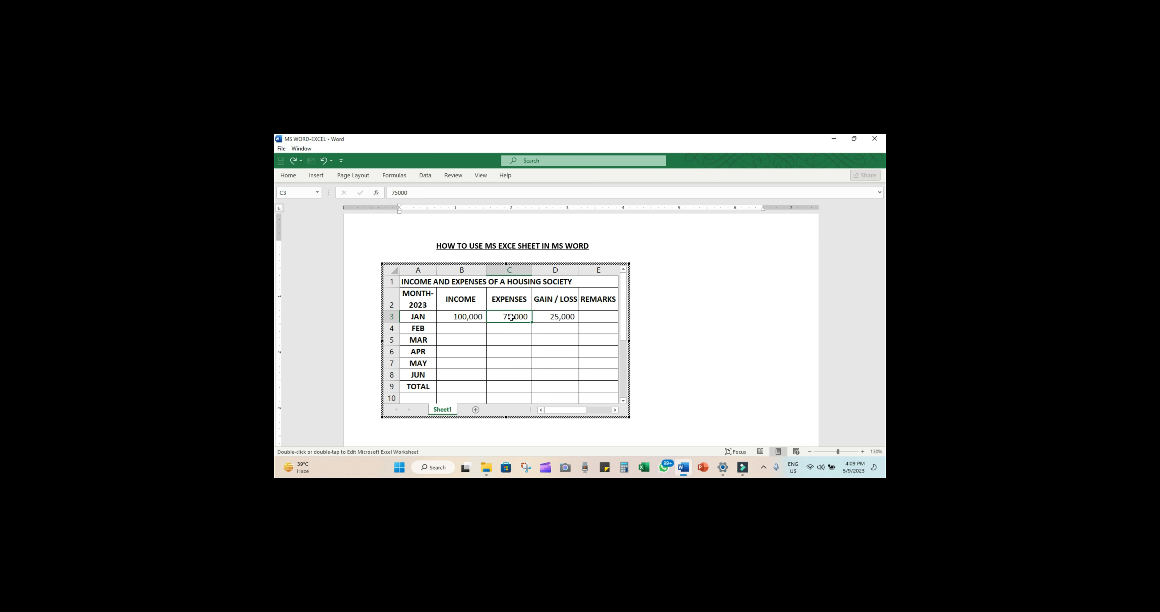
{"action": "type", "text": "150000"}
{"action": "key", "text": "Return"}
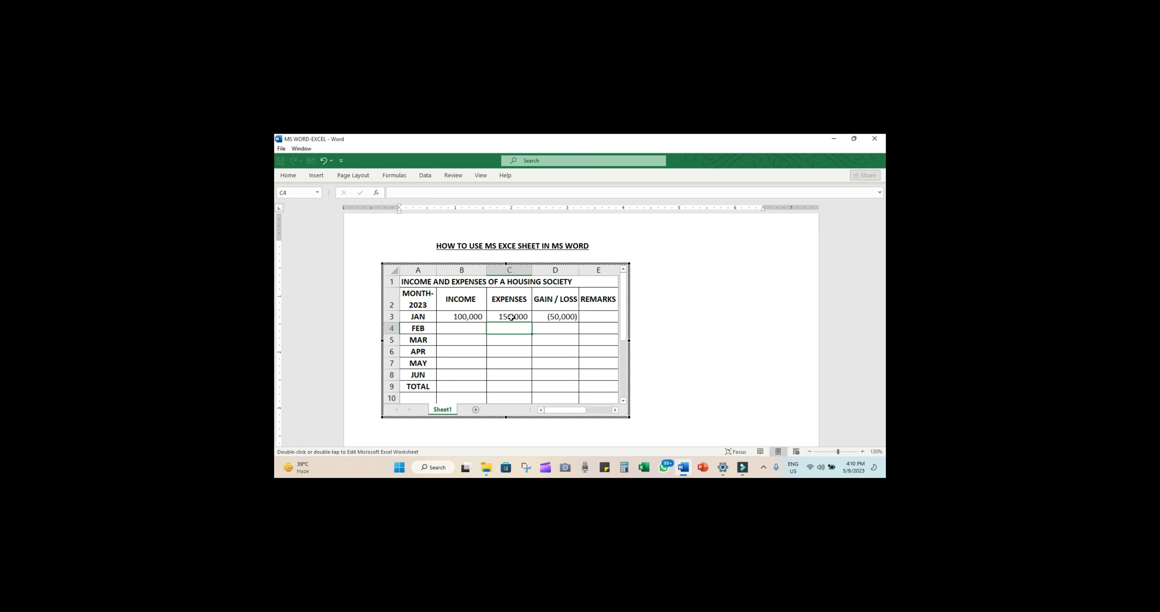
{"action": "key", "text": "ctrl+z"}
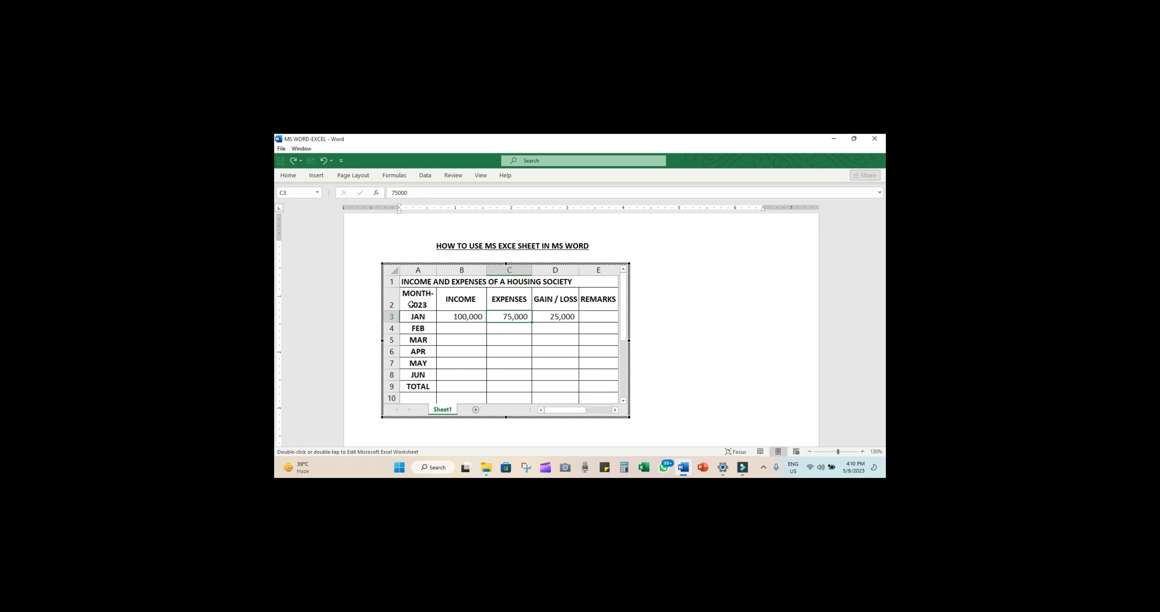
Step: Enter the February income as 125000 and the February expenses as 100000
{"action": "left_click", "coordinate": [461, 327]}
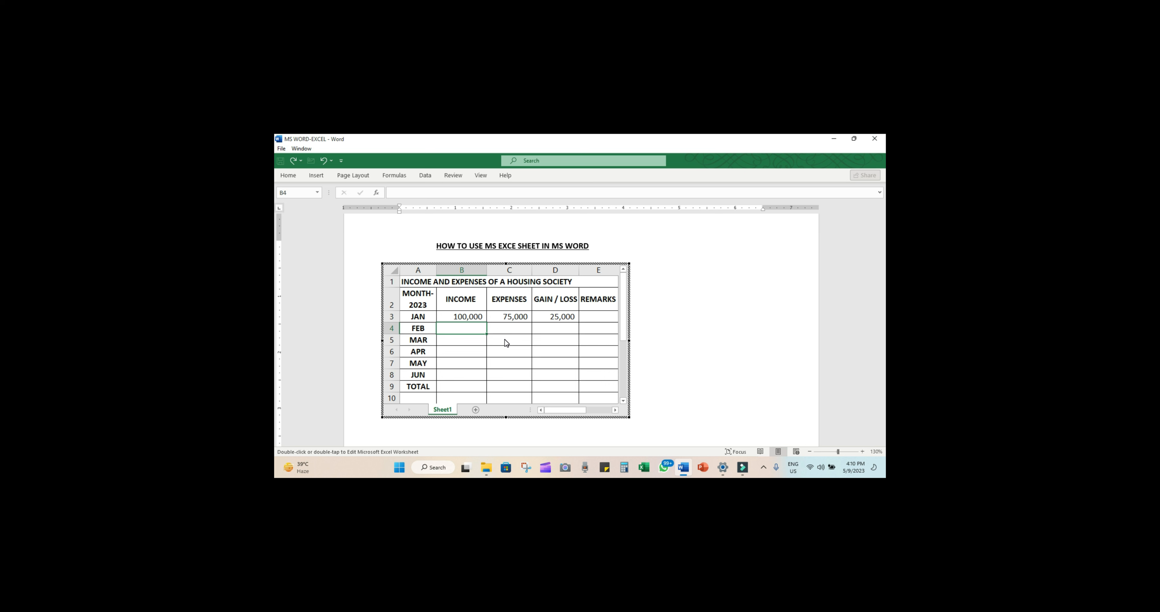
{"action": "type", "text": "125000"}
{"action": "key", "text": "Tab"}
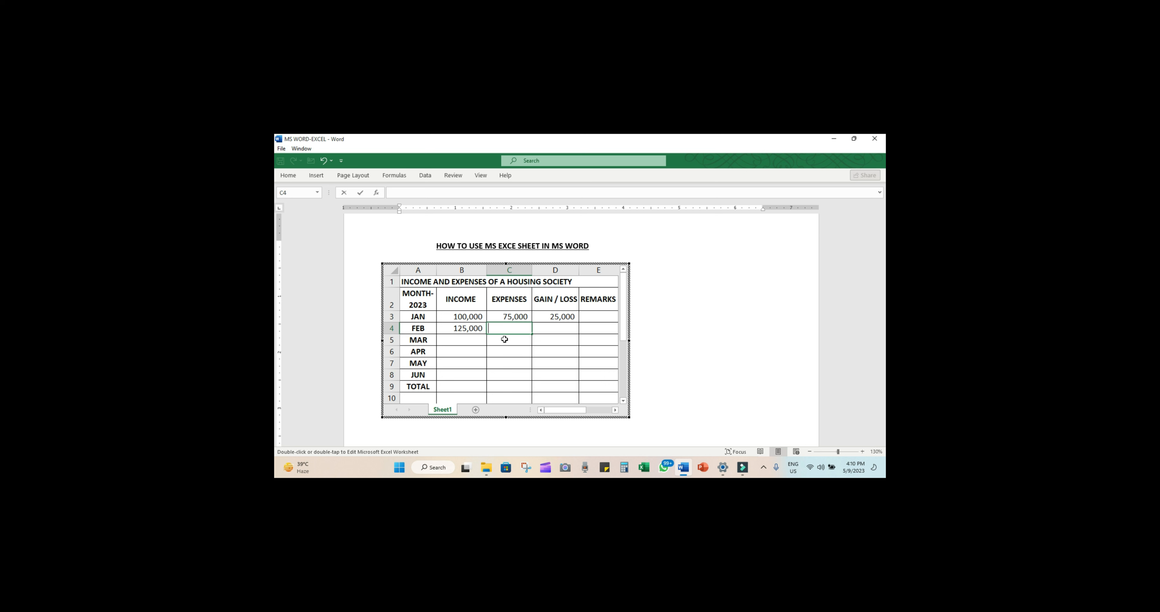
{"action": "type", "text": "1000001"}
{"action": "key", "text": "Return"}
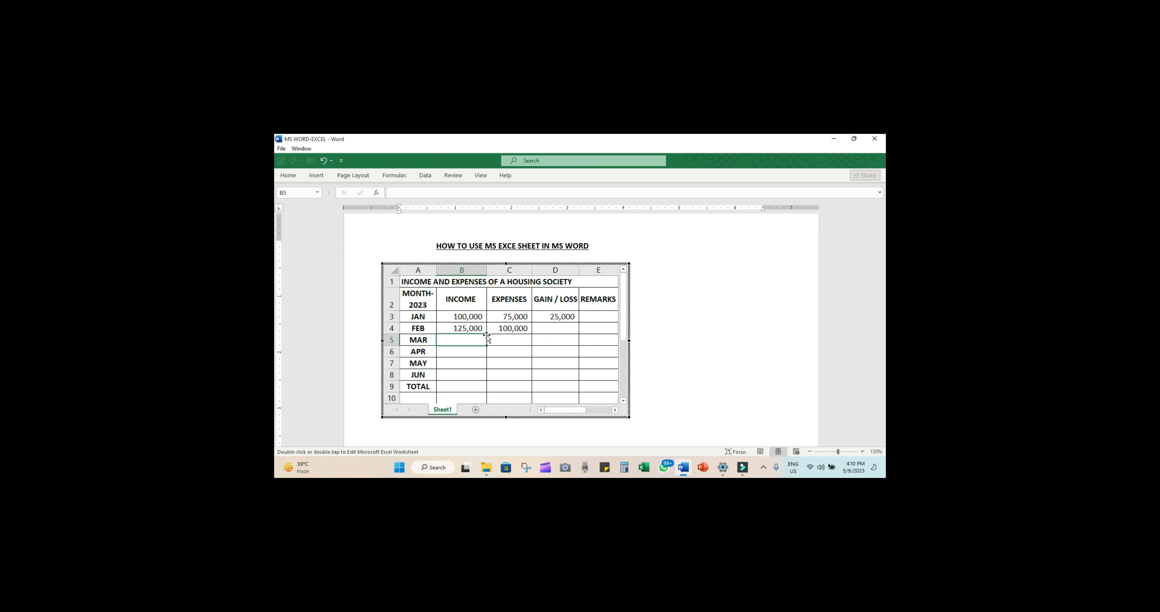
Step: Fill the January gain/loss formula from D3 down through the TOTAL row in D9
{"action": "left_click", "coordinate": [547, 329]}
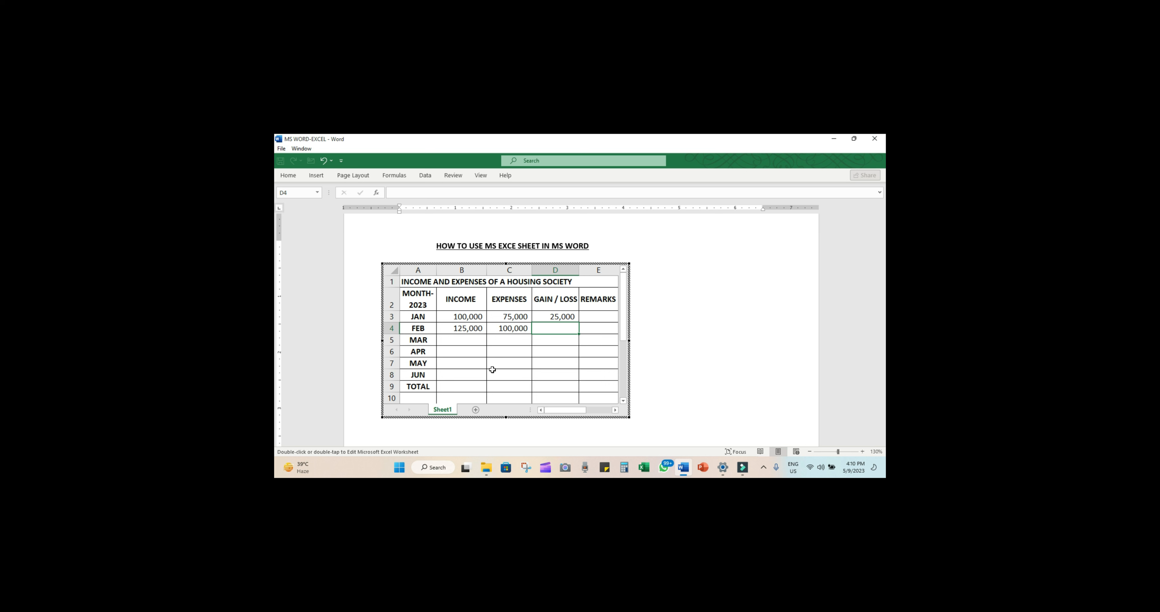
{"action": "left_click", "coordinate": [550, 317]}
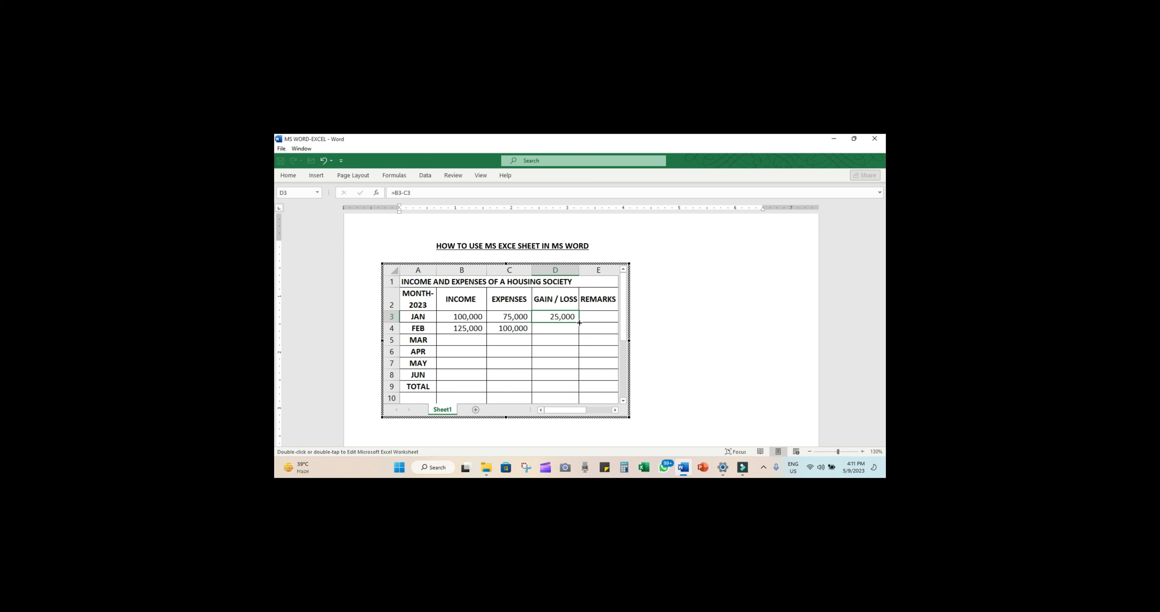
{"action": "left_click_drag", "start_coordinate": [579, 323], "coordinate": [573, 389]}
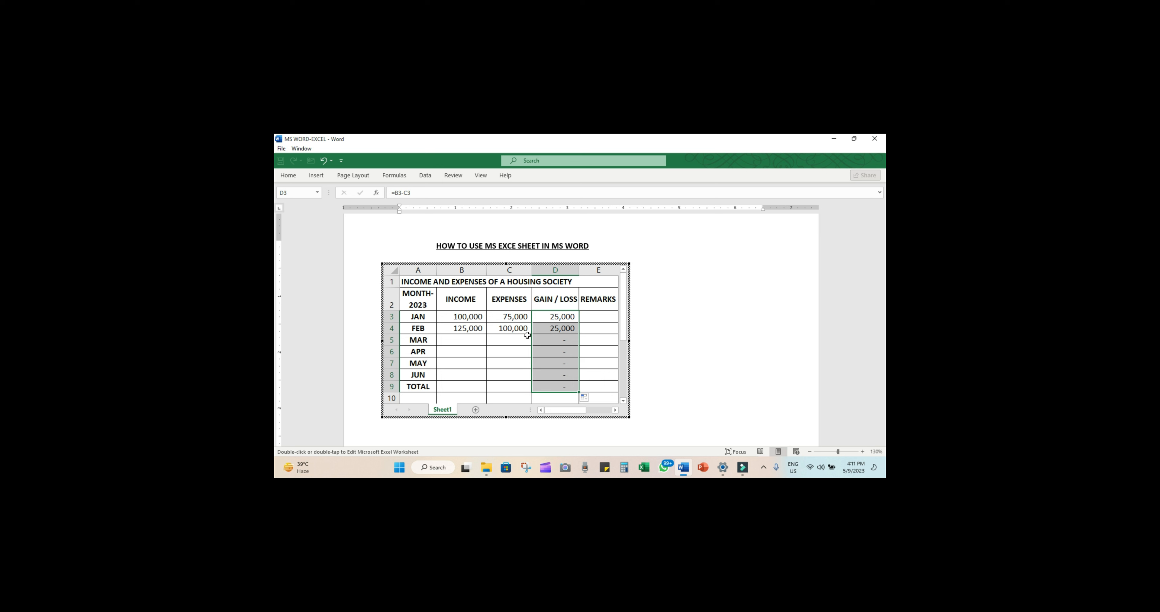
{"action": "left_click", "coordinate": [504, 349]}
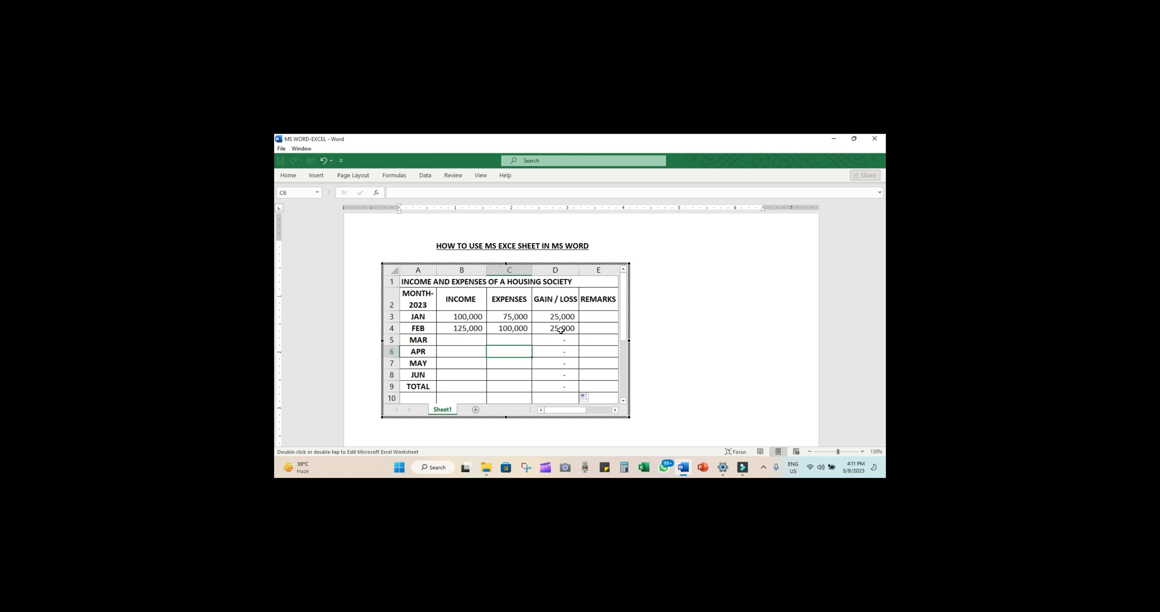
Step: Enter the March income as 100000 and the March expenses as 120000
{"action": "left_click", "coordinate": [463, 342]}
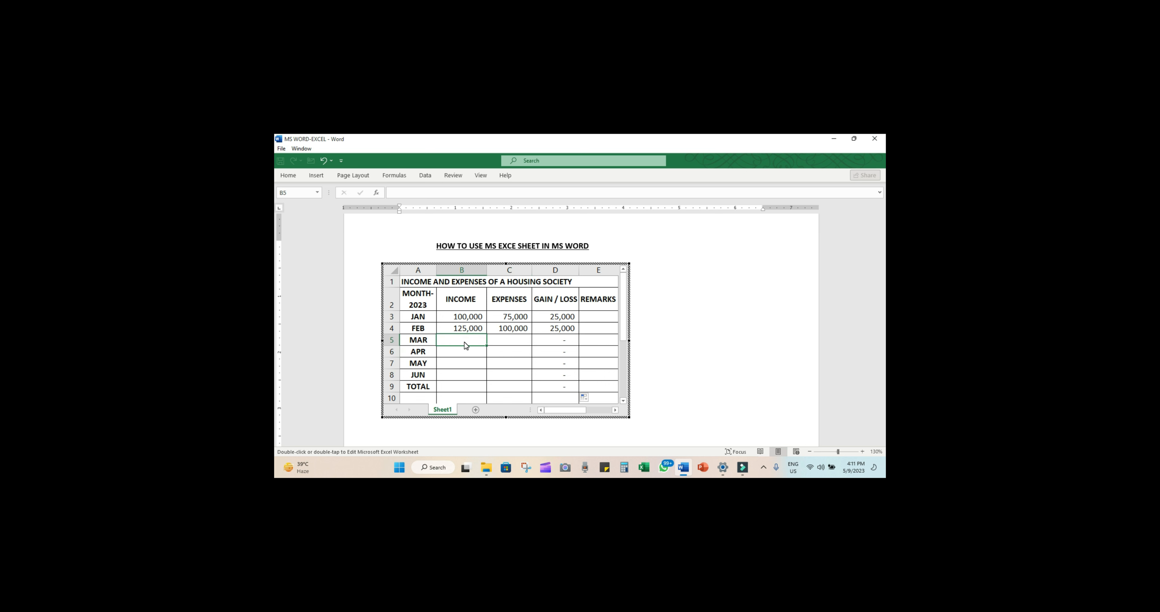
{"action": "type", "text": "100000"}
{"action": "key", "text": "Tab"}
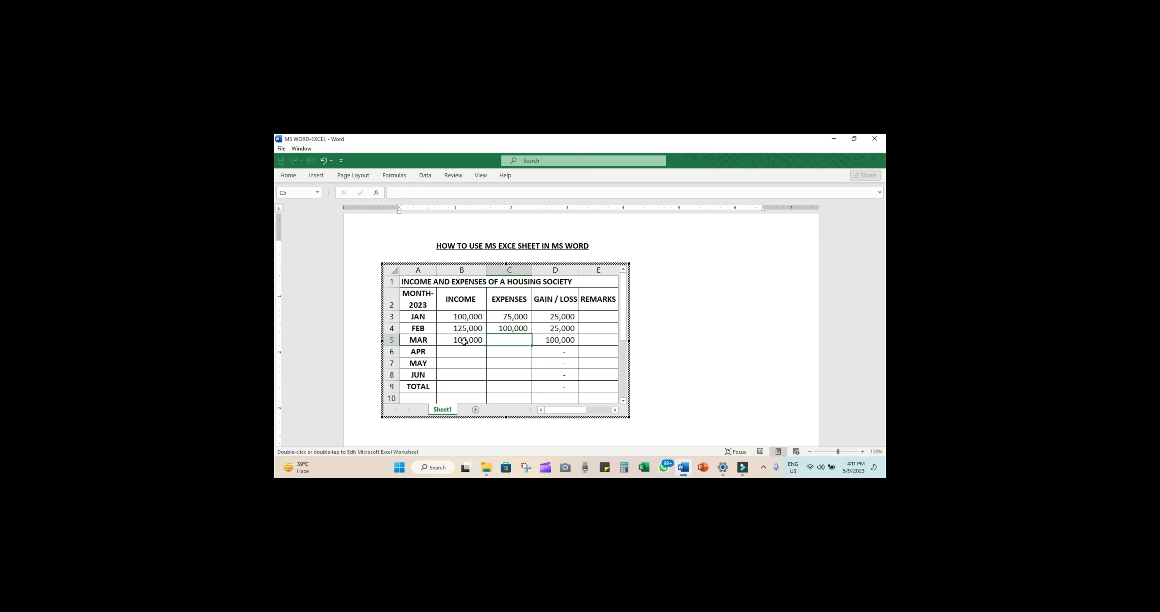
{"action": "type", "text": "120000"}
{"action": "key", "text": "Return"}
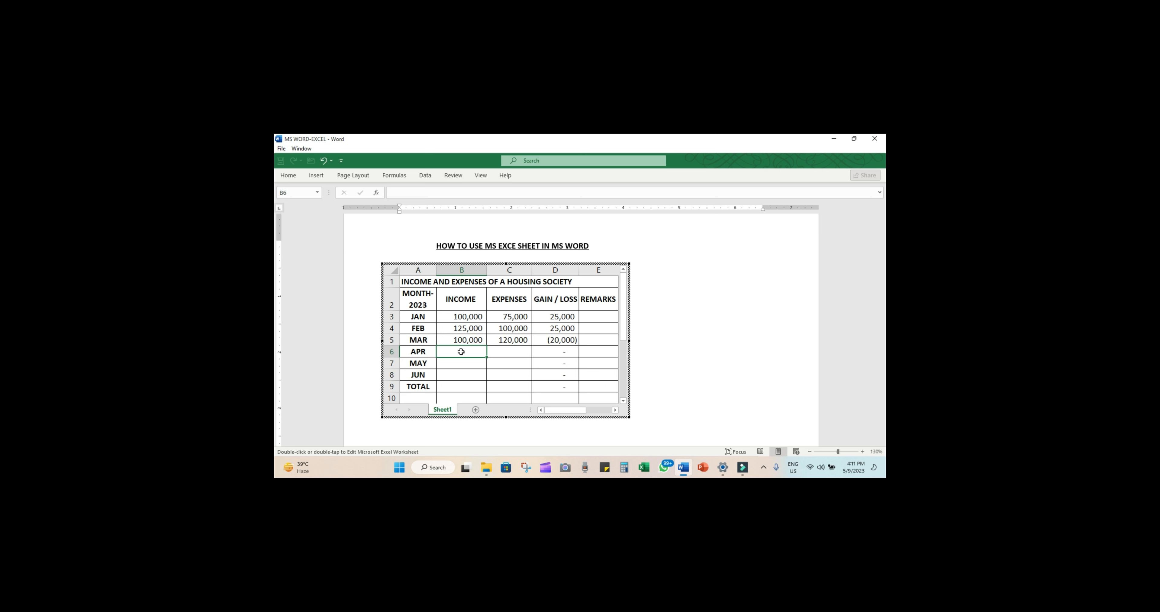
Step: Enter the April income as 100000 and the April expenses as 90,000
{"action": "type", "text": "10000001"}
{"action": "key", "text": "BackSpace"}
{"action": "key", "text": "Tab"}
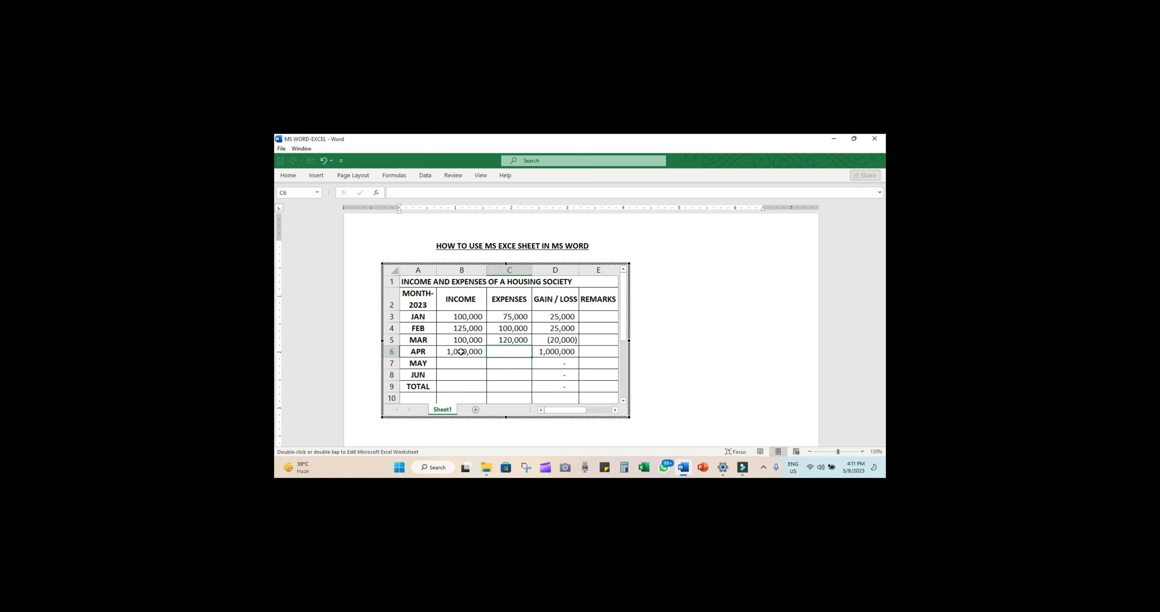
{"action": "double_click", "coordinate": [466, 352]}
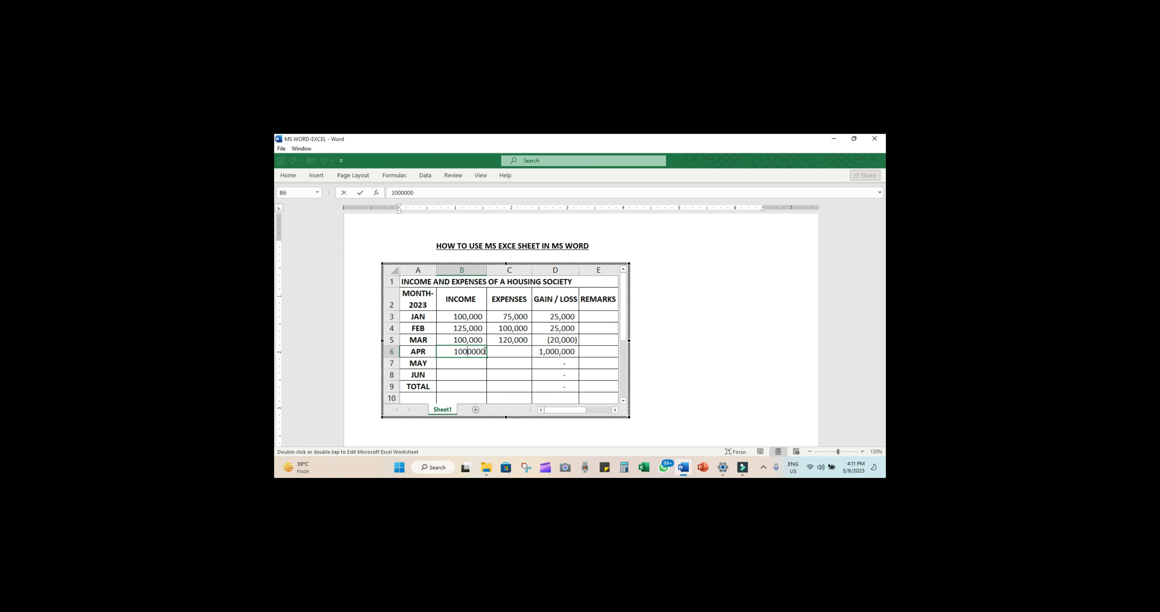
{"action": "key", "text": "BackSpace"}
{"action": "key", "text": "Return"}
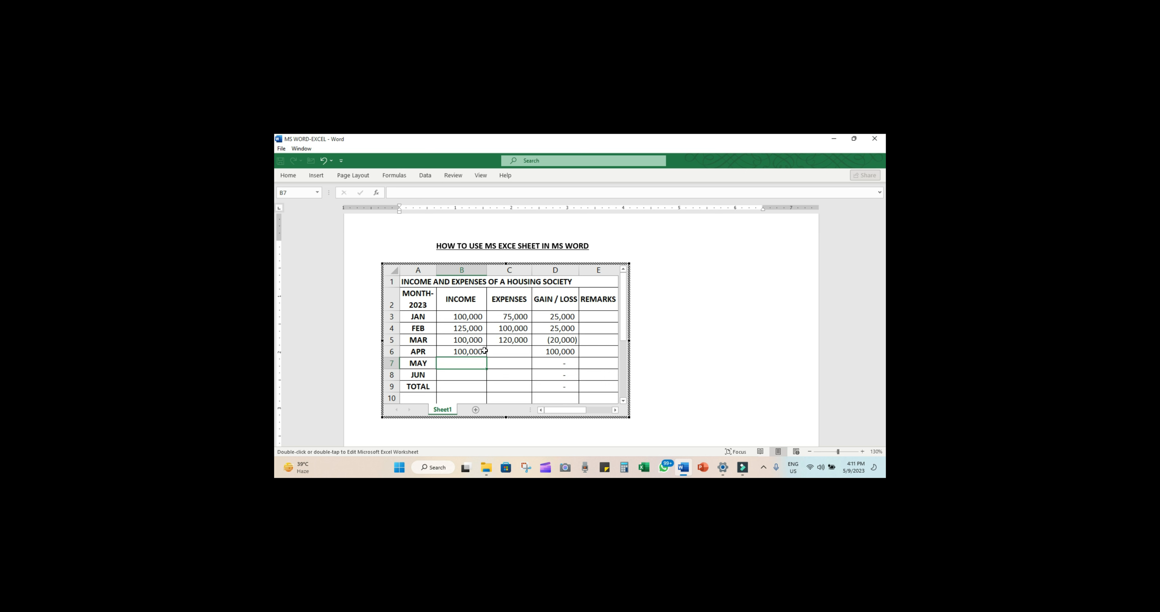
{"action": "left_click", "coordinate": [513, 351]}
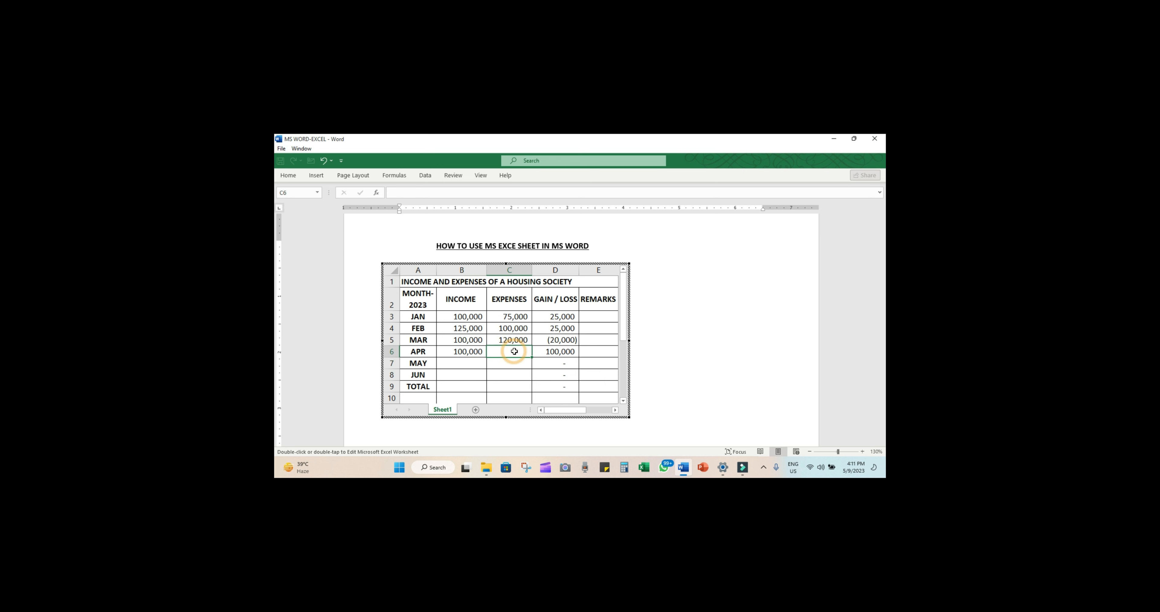
{"action": "type", "text": "90,"}
{"action": "type", "text": "0000"}
{"action": "key", "text": "Return"}
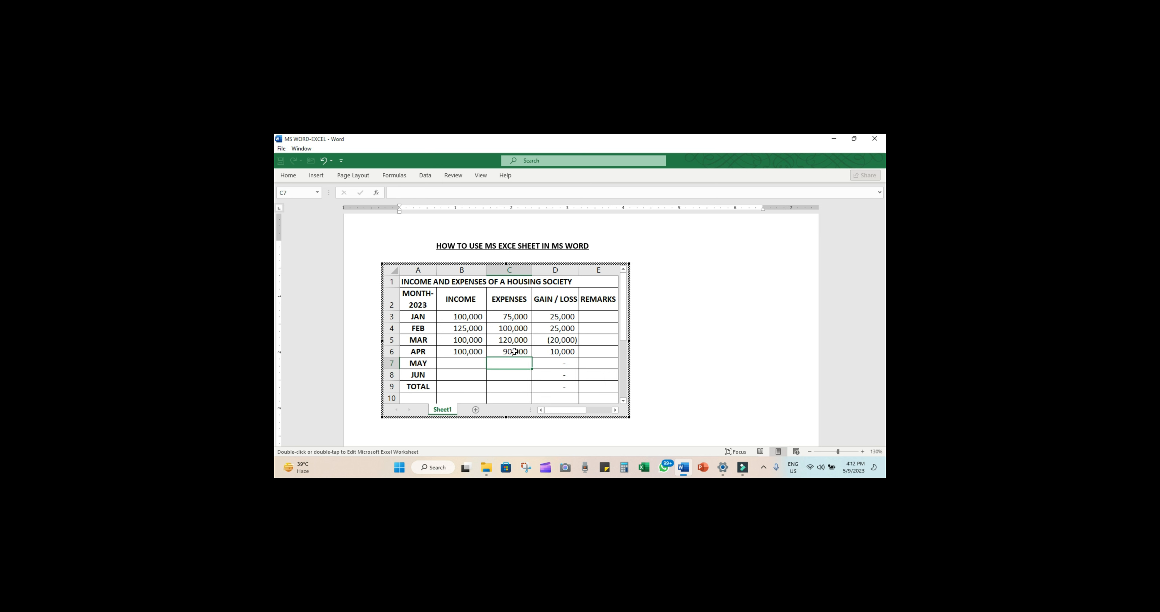
Step: Enter the May income as 135000 and the May expenses as 100000
{"action": "left_click", "coordinate": [458, 365]}
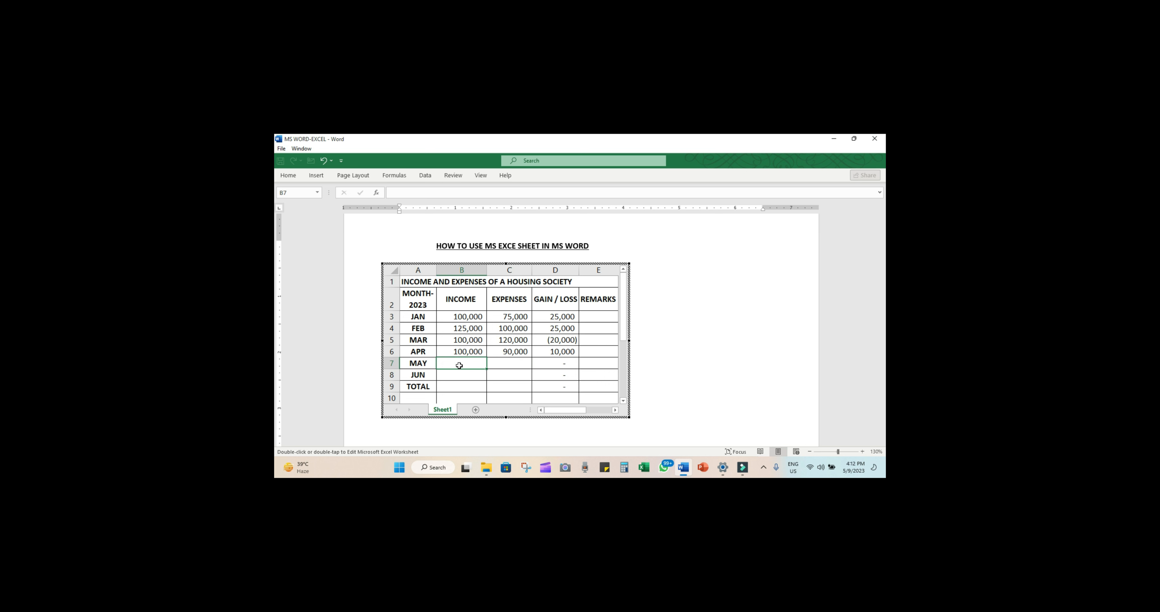
{"action": "type", "text": "135000"}
{"action": "key", "text": "Tab"}
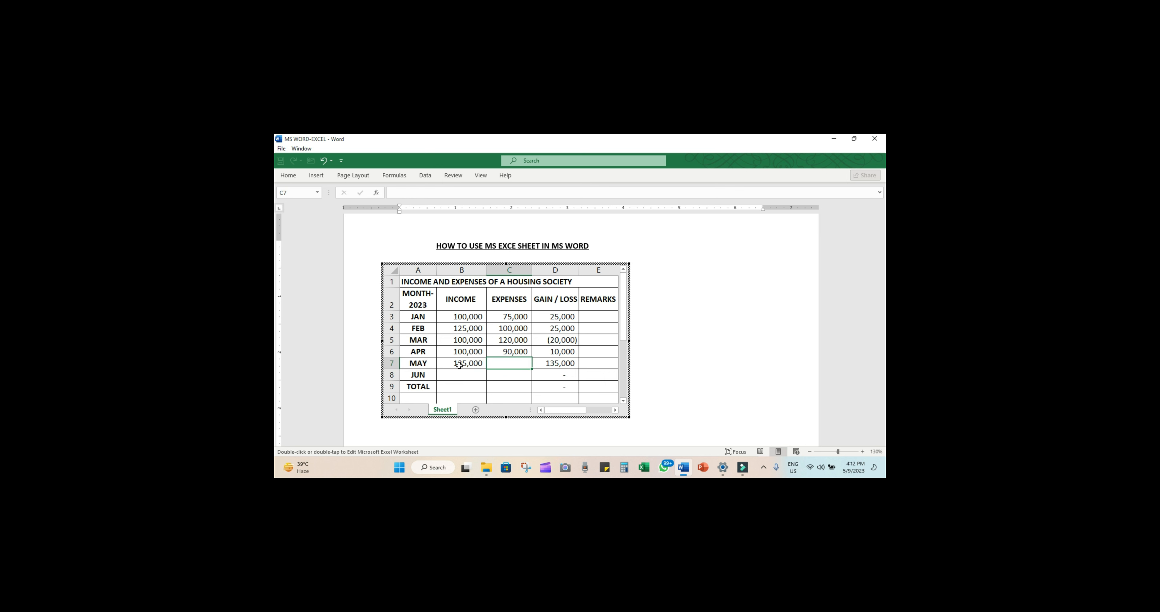
{"action": "type", "text": "100000"}
{"action": "key", "text": "Tab"}
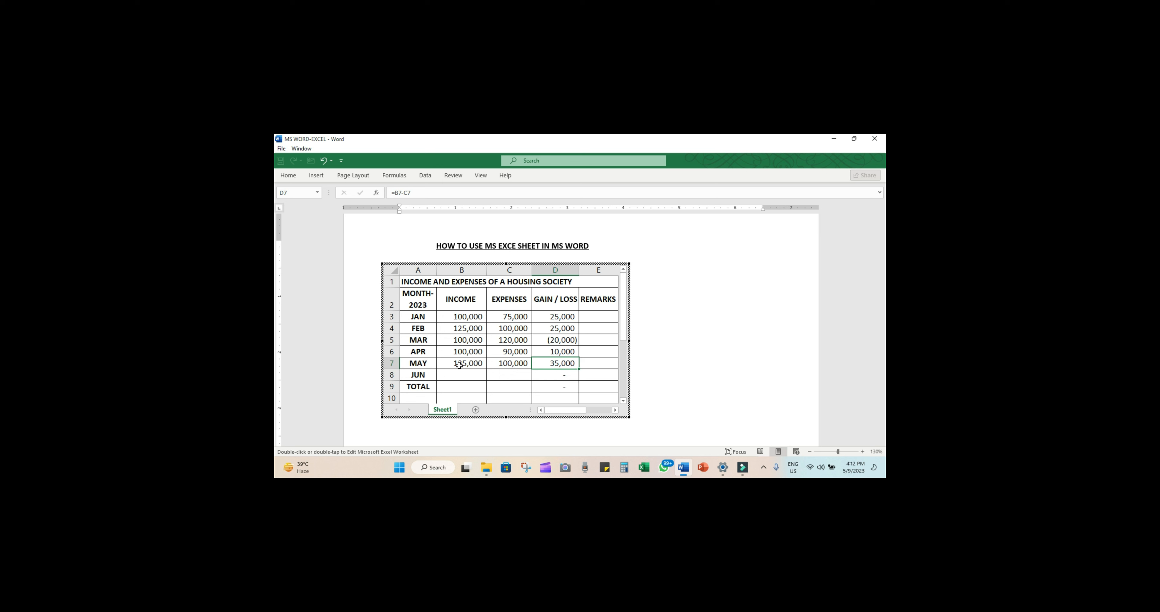
Step: Enter the June income as 150,000 and the June expenses as 160,000
{"action": "left_click", "coordinate": [454, 379]}
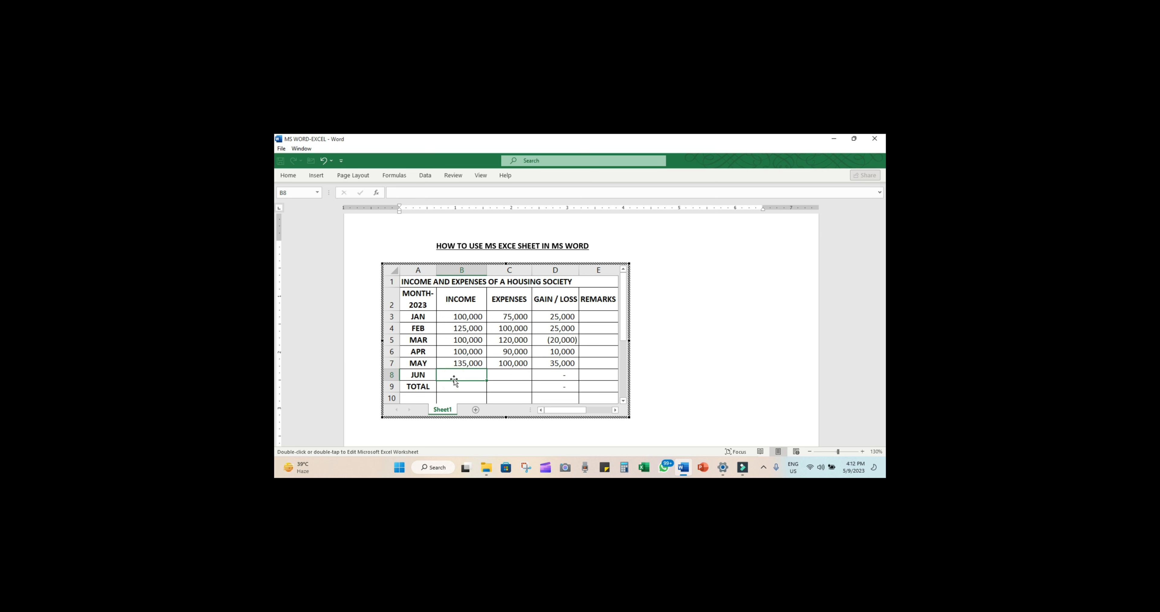
{"action": "type", "text": "15"}
{"action": "type", "text": "0,"}
{"action": "type", "text": "0000"}
{"action": "key", "text": "Tab"}
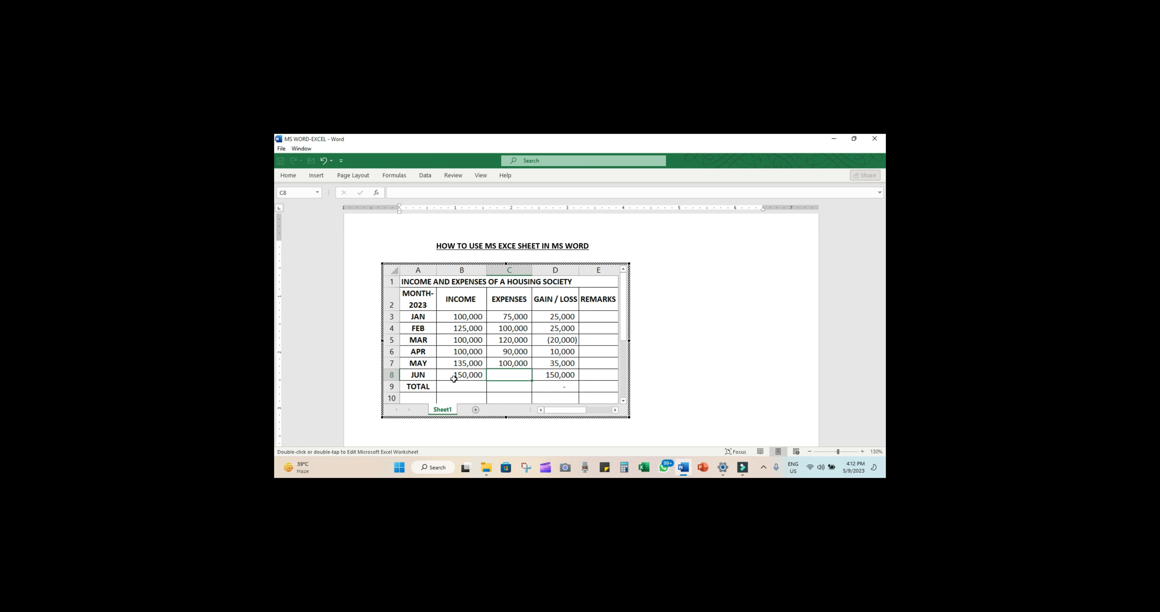
{"action": "type", "text": "16"}
{"action": "type", "text": "0,"}
{"action": "type", "text": "0000"}
{"action": "key", "text": "Tab"}
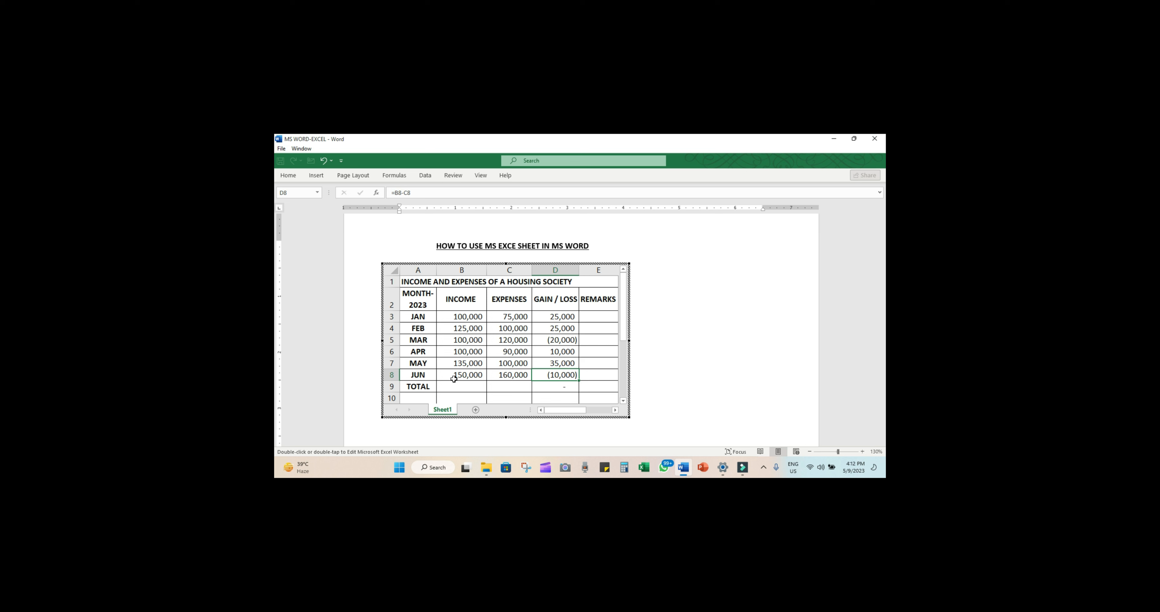
Step: Total the January to June income in the TOTAL row with a SUM of B3:B8
{"action": "left_click", "coordinate": [460, 387]}
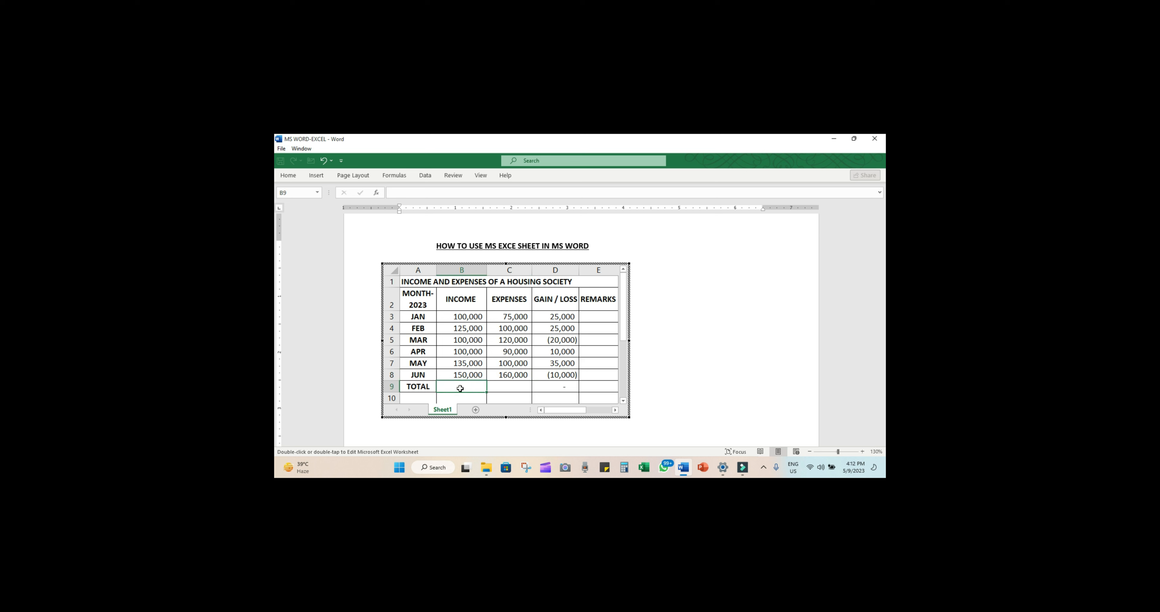
{"action": "left_click", "coordinate": [465, 316]}
{"action": "left_click_drag", "start_coordinate": [465, 317], "coordinate": [466, 376]}
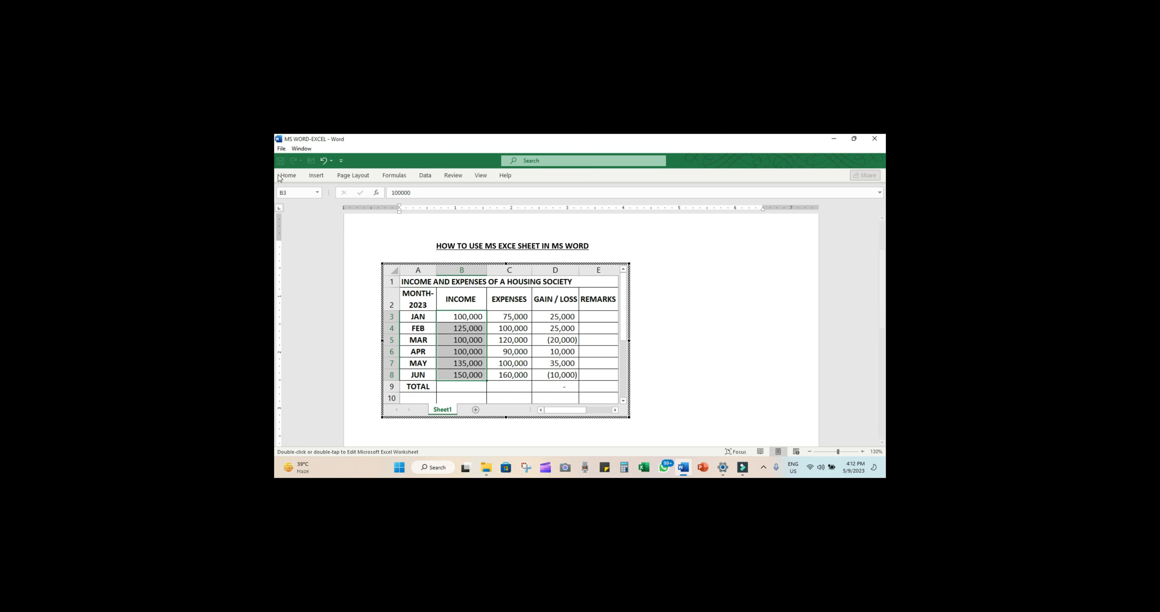
{"action": "left_click", "coordinate": [287, 176]}
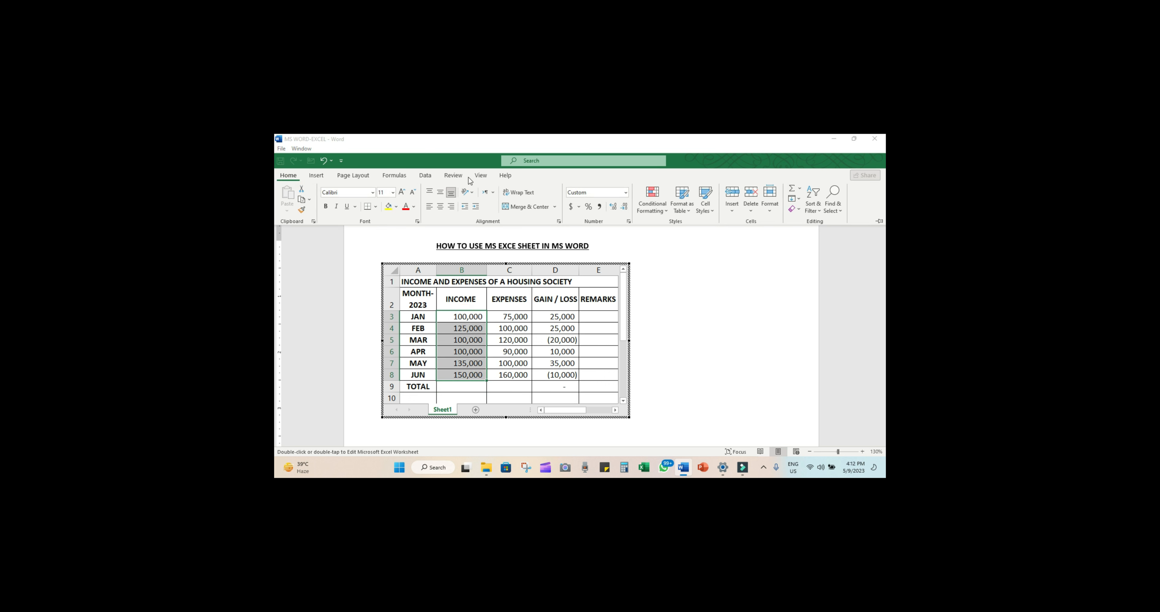
{"action": "left_click", "coordinate": [792, 191]}
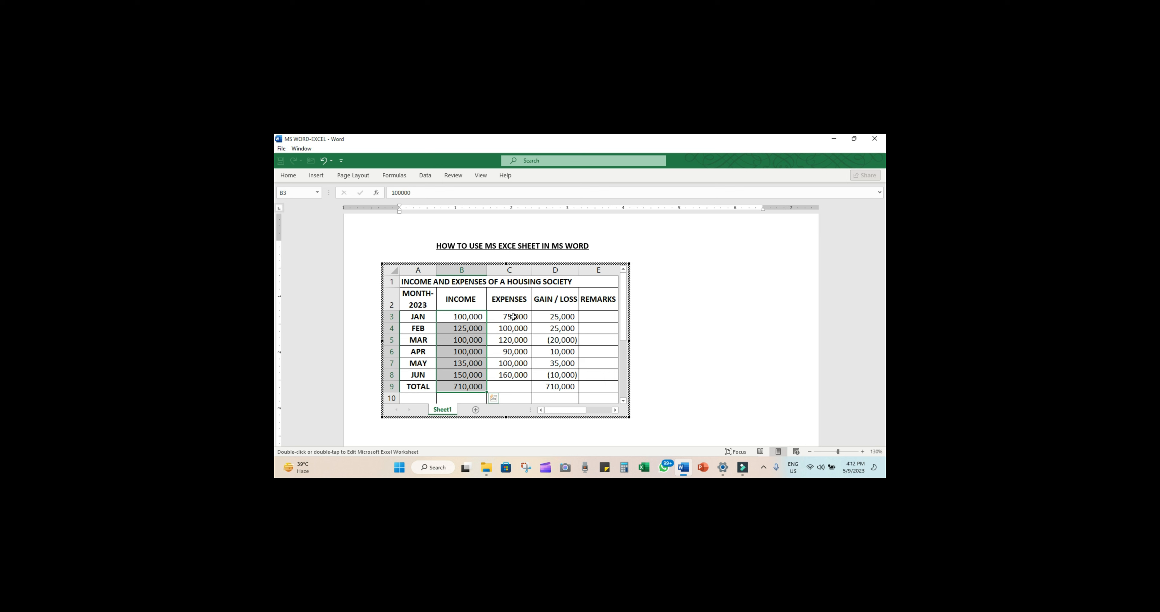
Step: Total the January to June expenses with AutoSum, then check the gain/loss formula in the TOTAL row
{"action": "left_click_drag", "start_coordinate": [514, 316], "coordinate": [506, 376]}
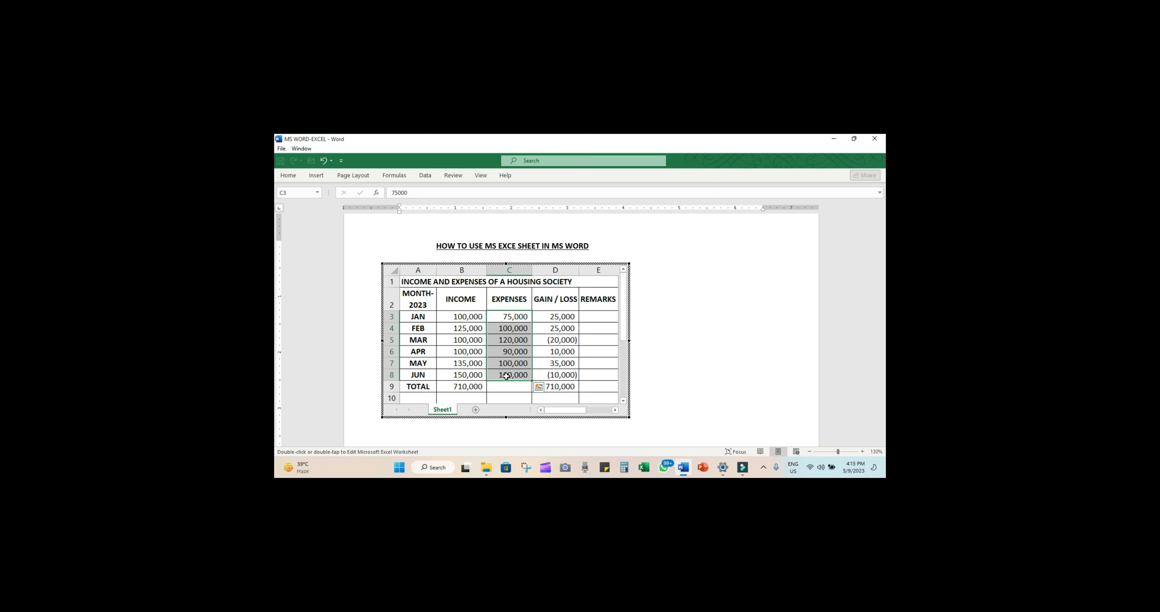
{"action": "left_click", "coordinate": [289, 175]}
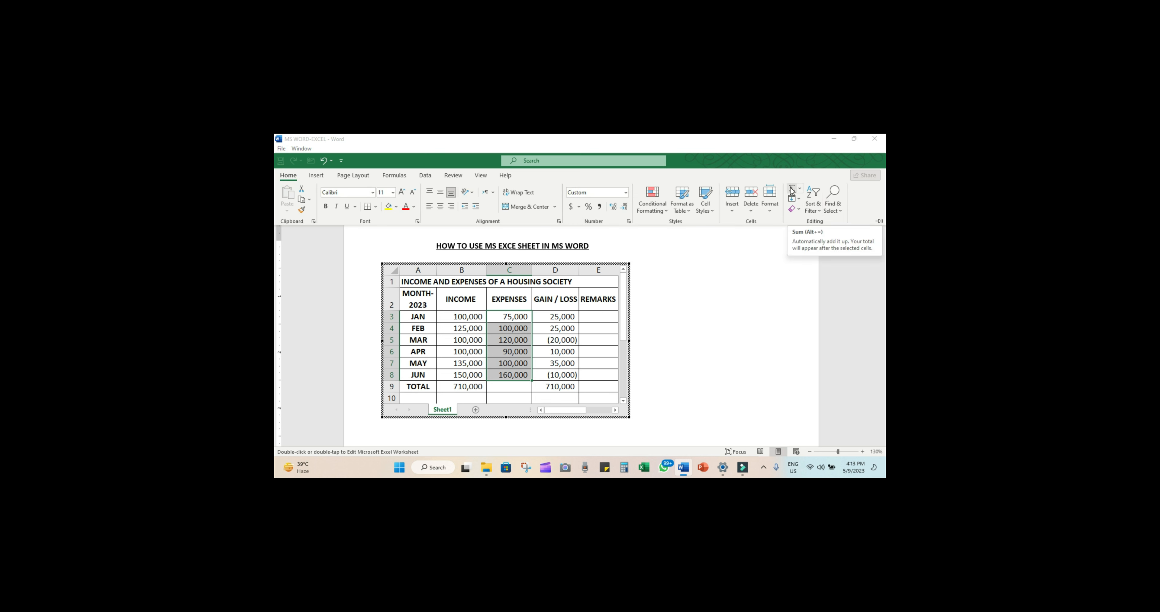
{"action": "left_click", "coordinate": [794, 188]}
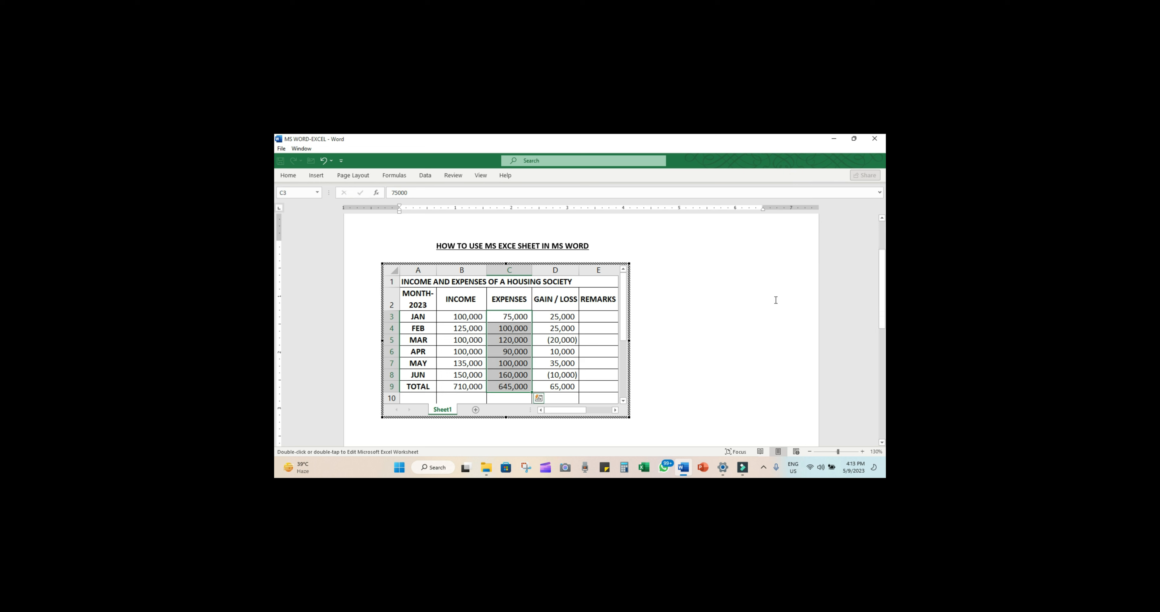
{"action": "left_click", "coordinate": [565, 388]}
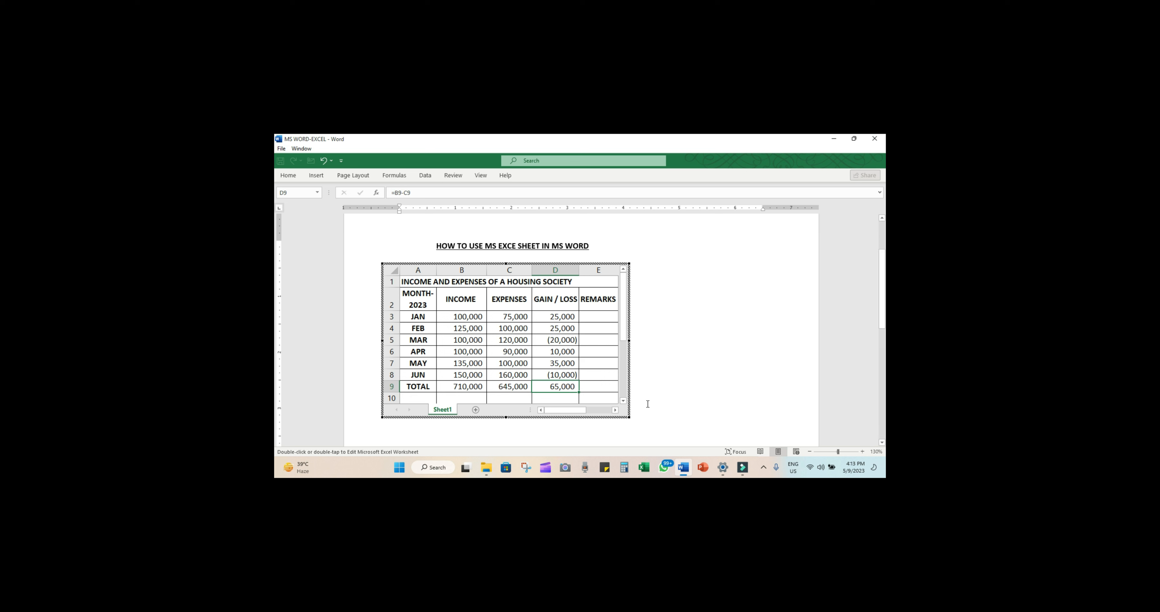
Step: Clear the expenses total in C9 and fill the income total's SUM formula from B9 across into it
{"action": "left_click", "coordinate": [511, 388]}
{"action": "key", "text": "Delete"}
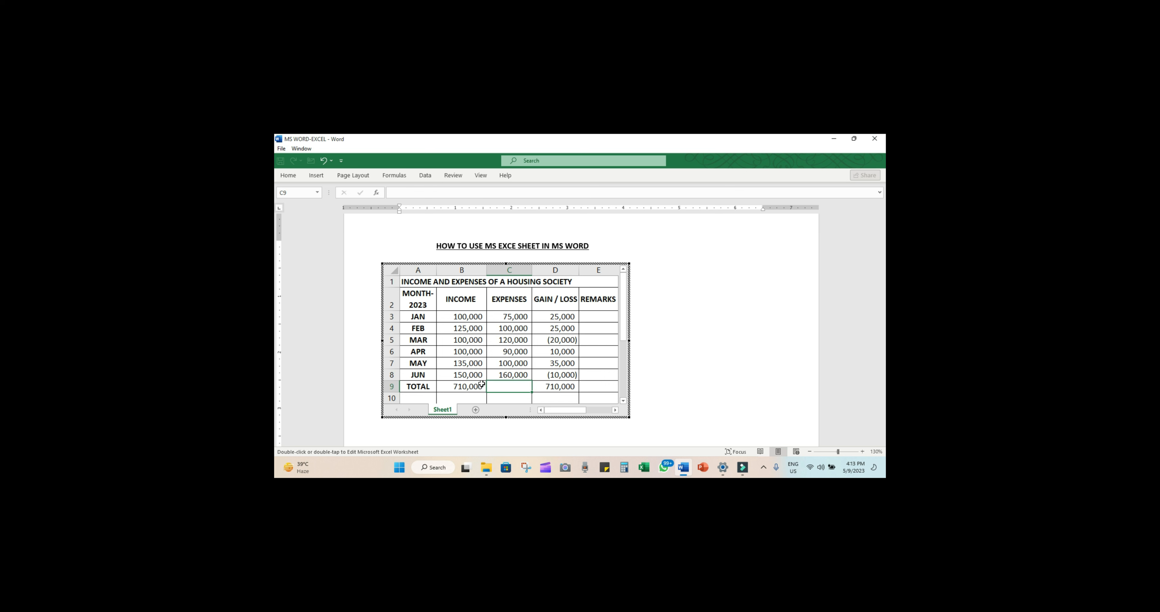
{"action": "left_click", "coordinate": [471, 387]}
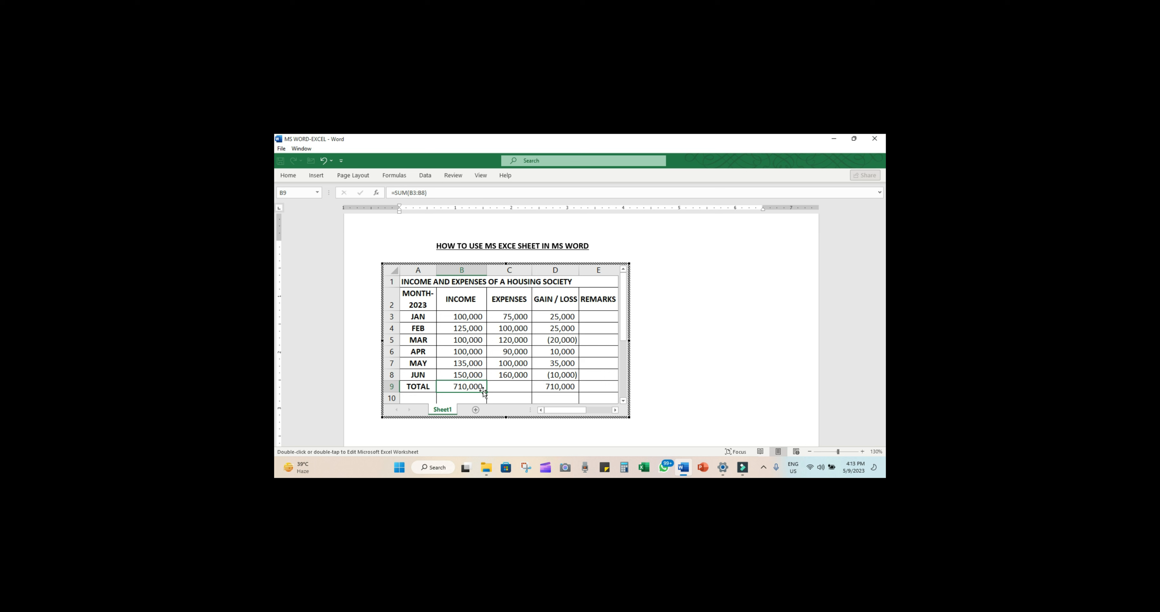
{"action": "left_click", "coordinate": [486, 391]}
{"action": "left_click_drag", "start_coordinate": [487, 391], "coordinate": [516, 390]}
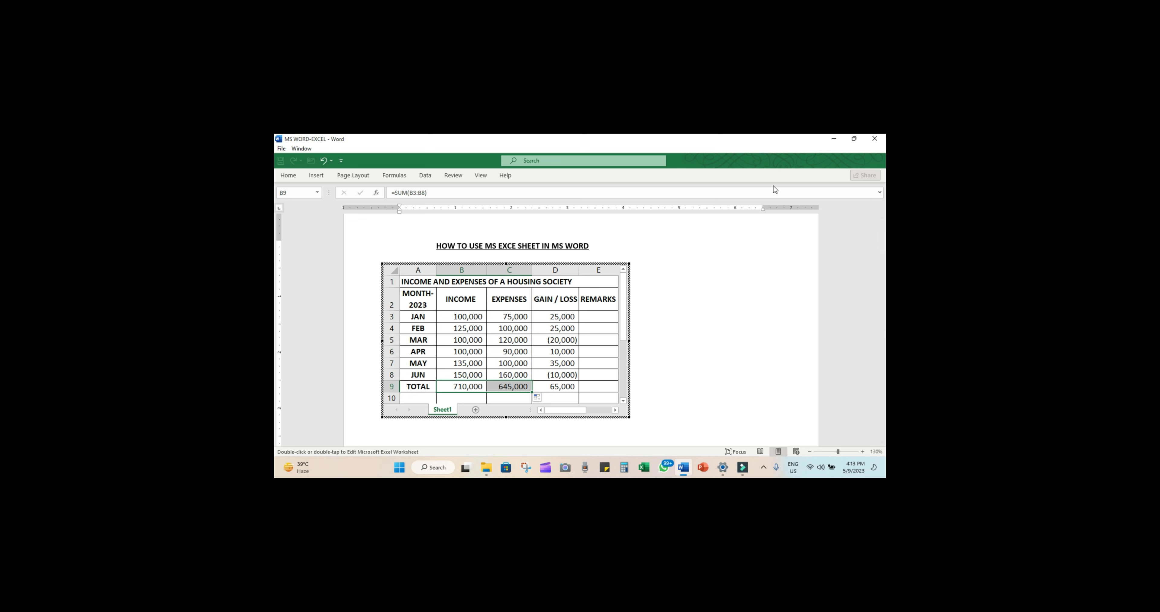
Step: Finish editing the embedded worksheet and return to the Word document
{"action": "left_click", "coordinate": [288, 174]}
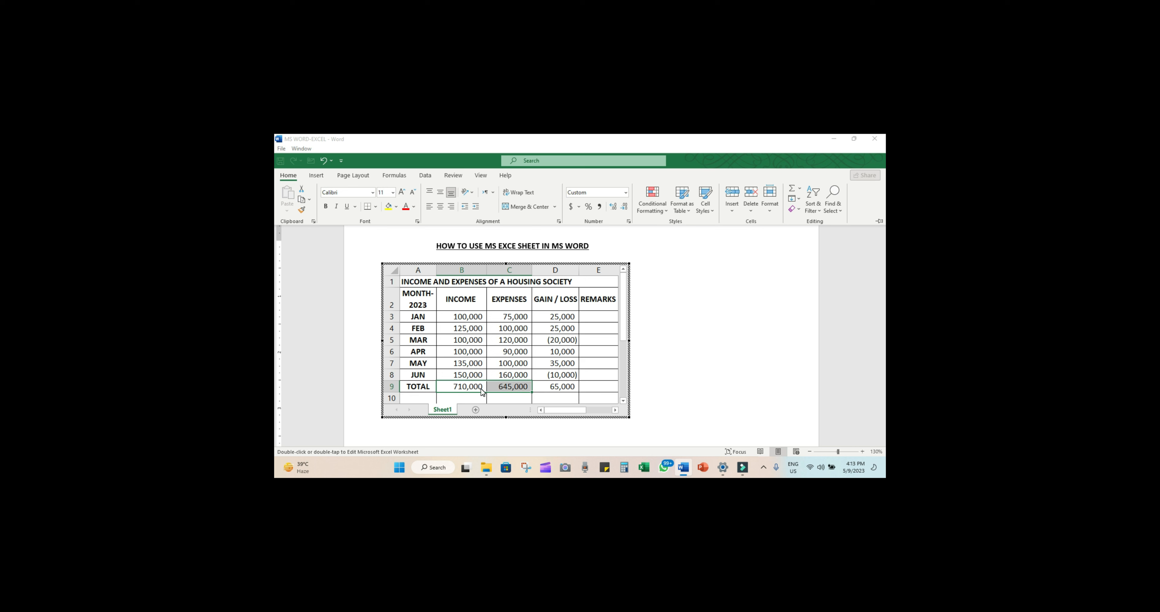
{"action": "left_click", "coordinate": [468, 398]}
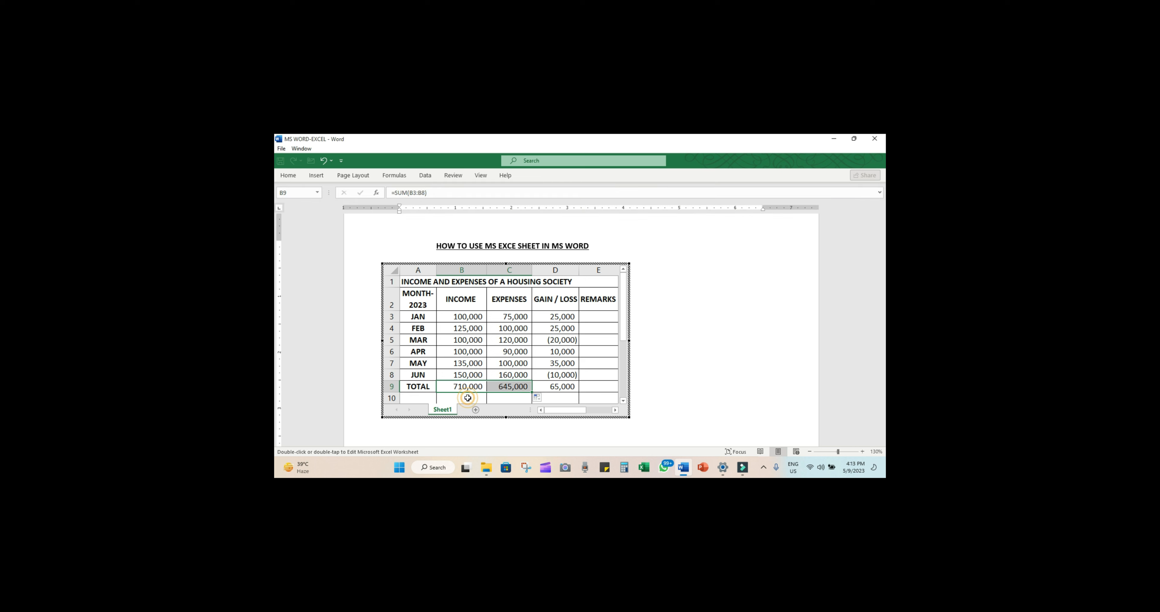
{"action": "left_click", "coordinate": [484, 389]}
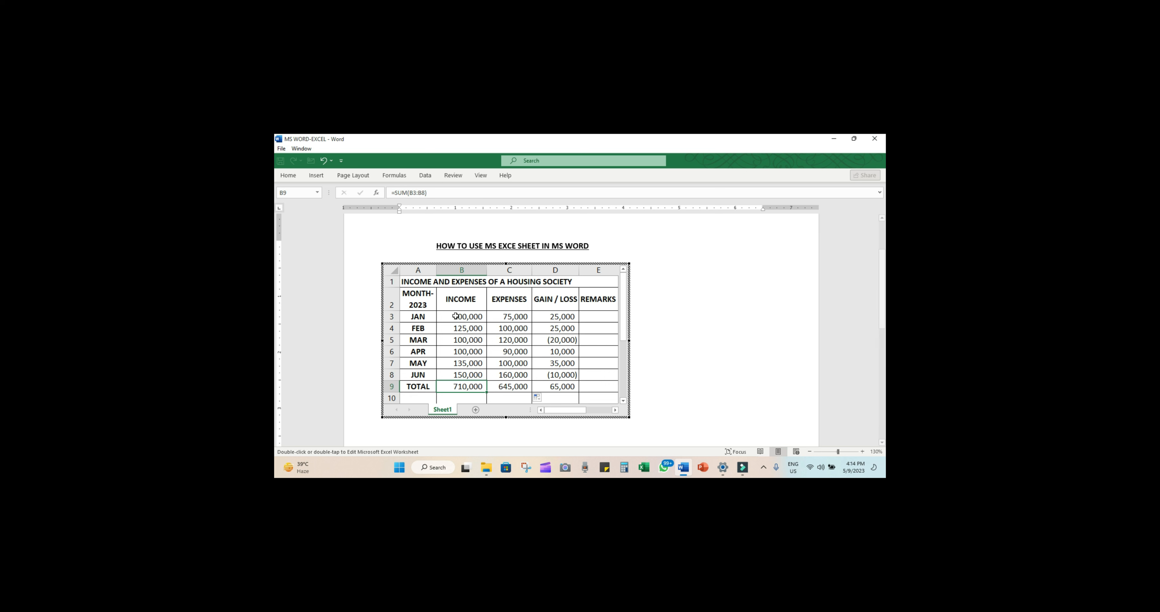
{"action": "left_click", "coordinate": [660, 333]}
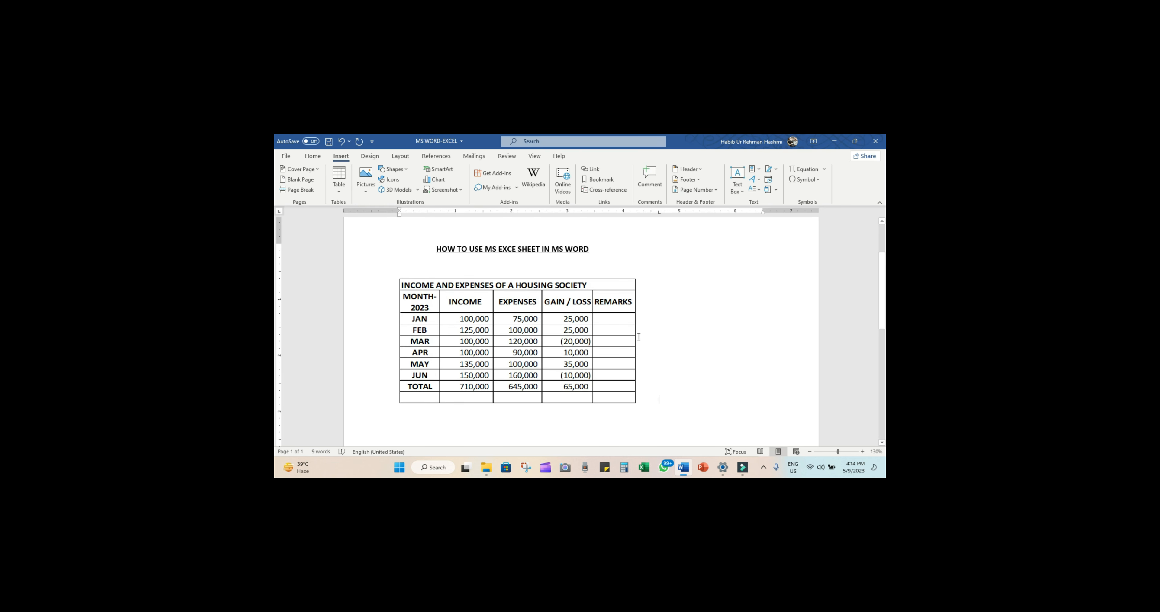
Step: Enter "THIS" after the embedded table and move it onto a new line below the table
{"action": "left_click", "coordinate": [399, 423]}
{"action": "left_click", "coordinate": [639, 400]}
{"action": "key", "text": "Return"}
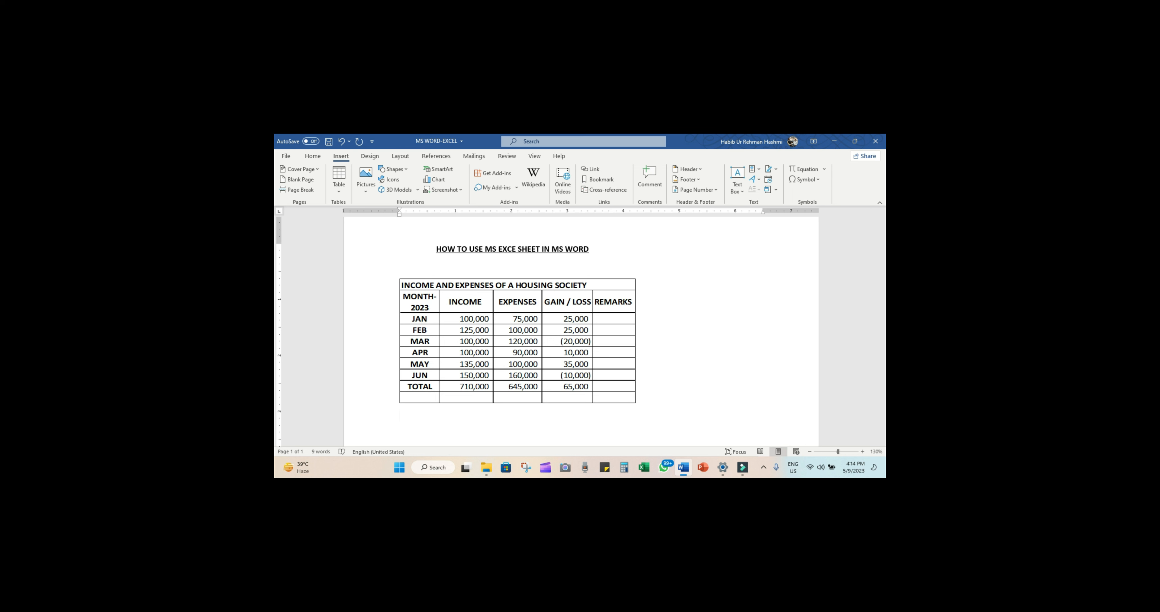
{"action": "left_click", "coordinate": [639, 399]}
{"action": "type", "text": "THIS"}
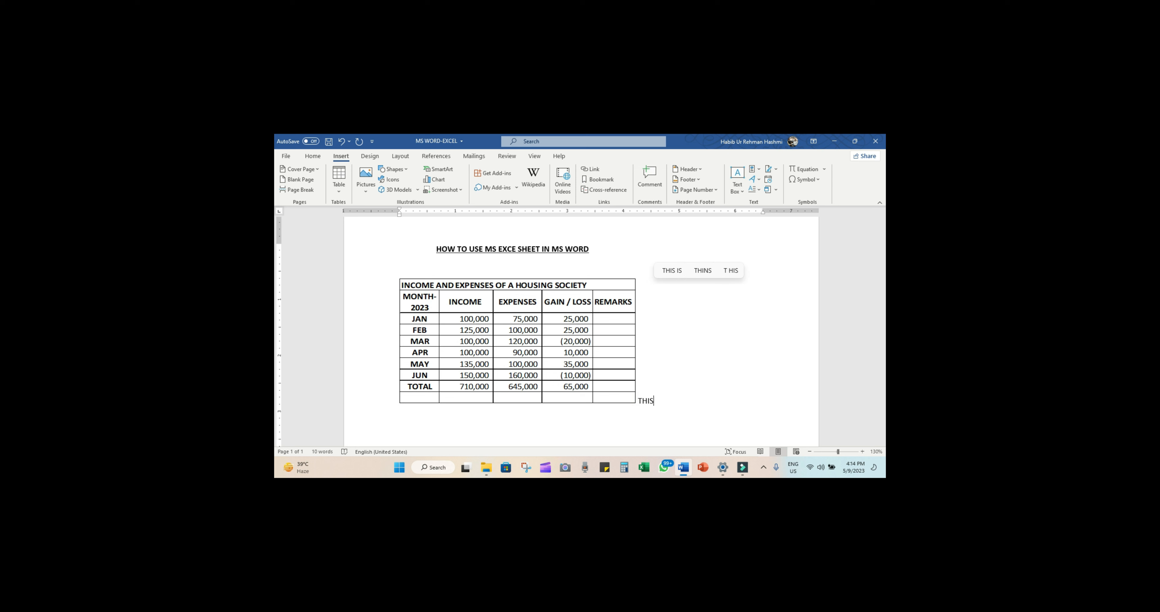
{"action": "left_click", "coordinate": [639, 400]}
{"action": "key", "text": "Return"}
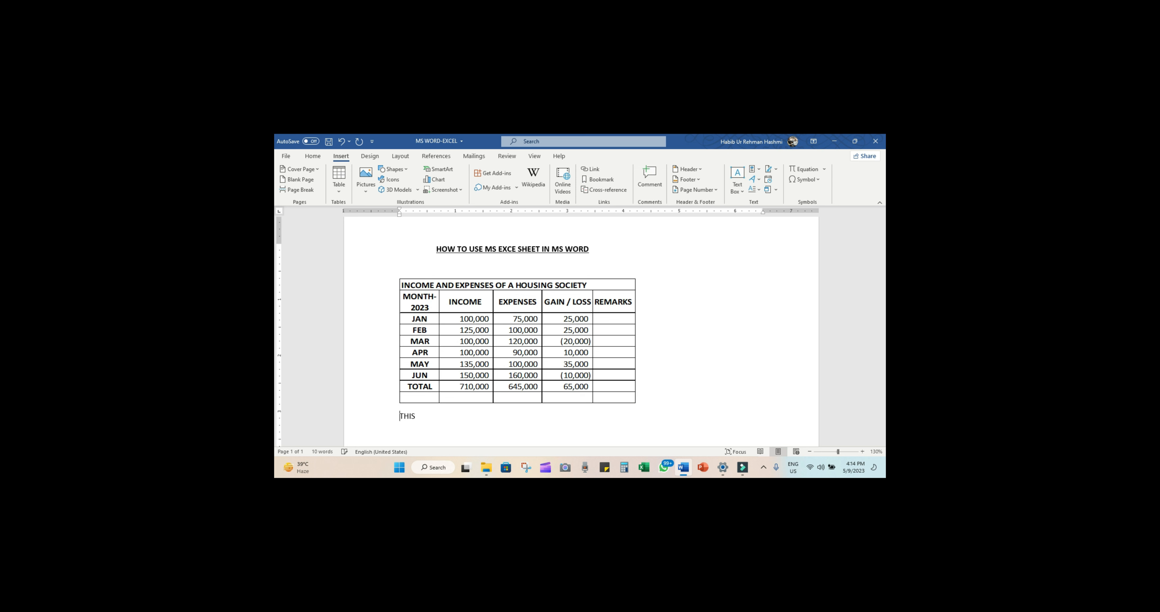
Step: Replace "THIS" below the table with "The above statemenet shows income and expenses"
{"action": "left_click", "coordinate": [436, 414]}
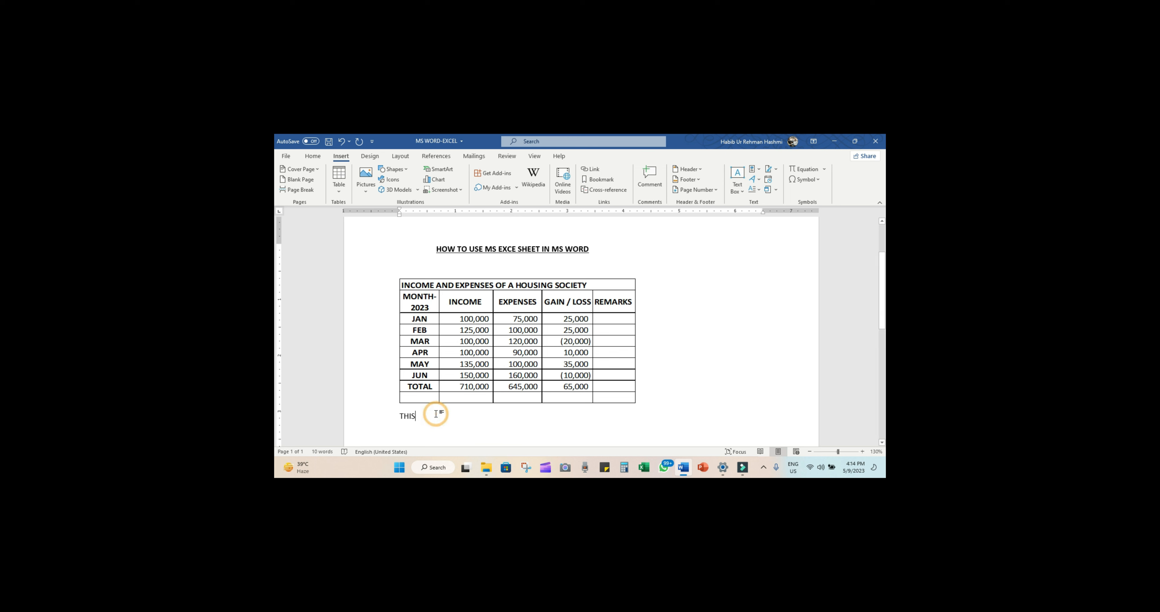
{"action": "key", "text": "BackSpace"}
{"action": "key", "text": "BackSpace"}
{"action": "key", "text": "BackSpace"}
{"action": "key", "text": "BackSpace"}
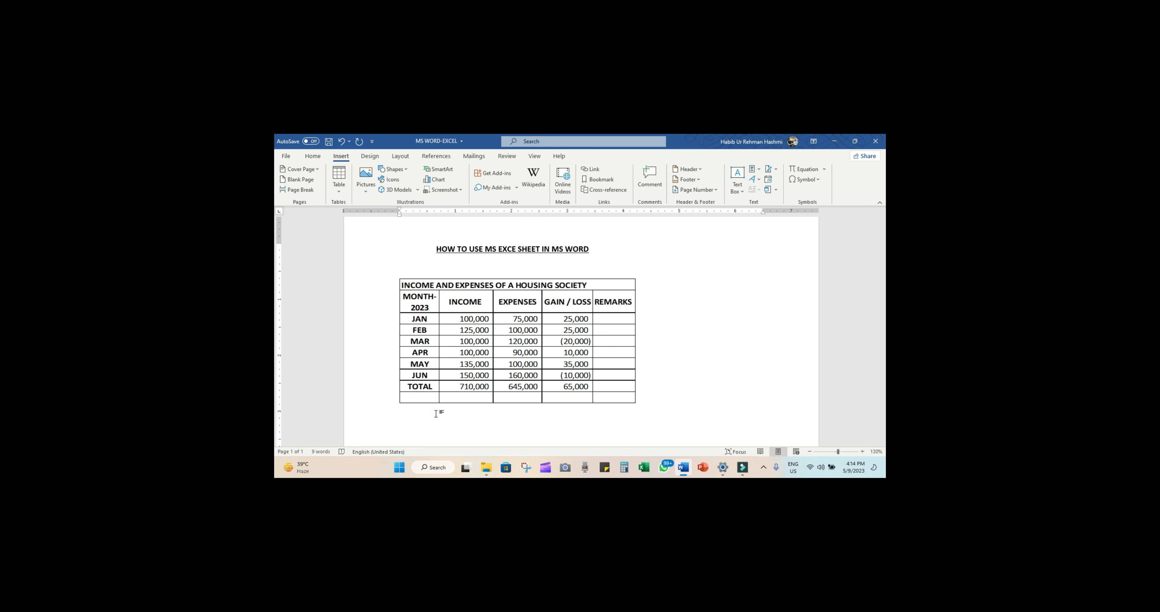
{"action": "type", "text": "The a"}
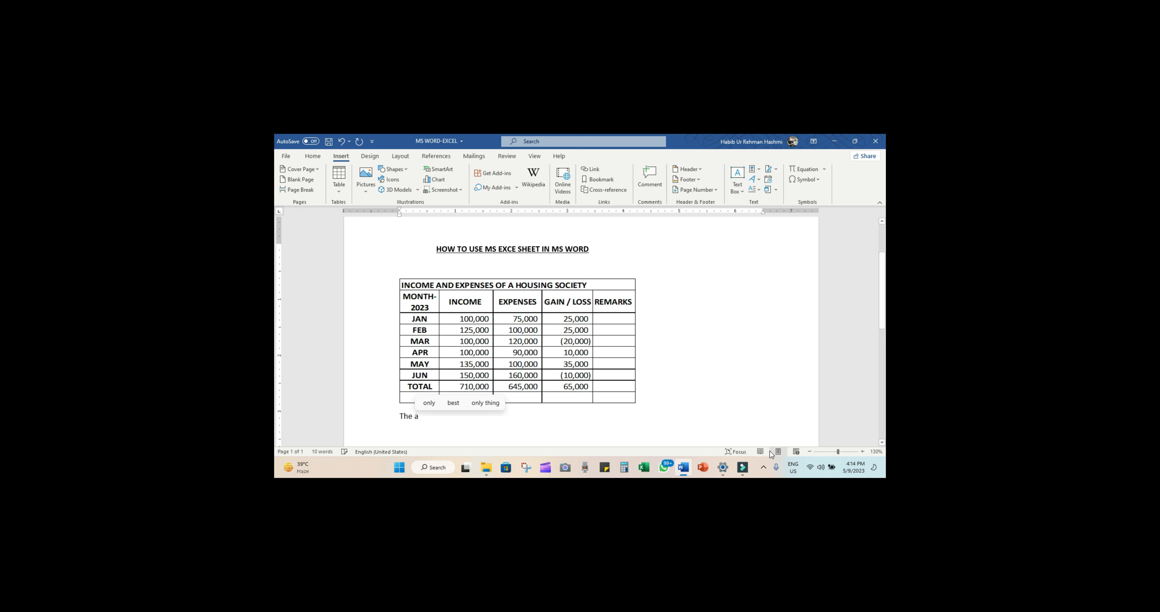
{"action": "type", "text": "bove"}
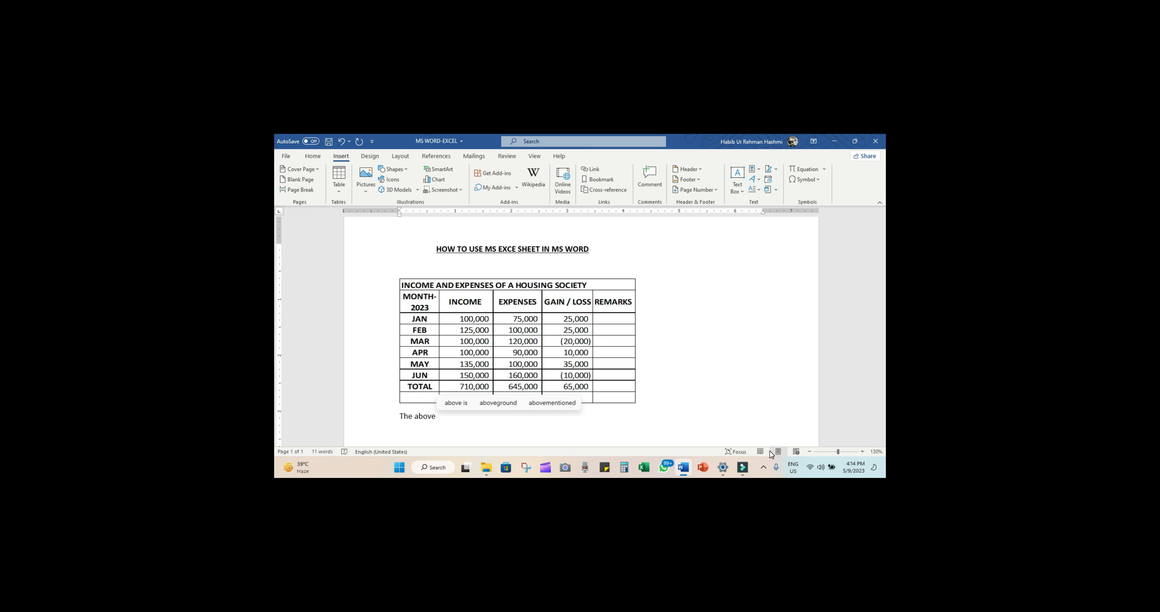
{"action": "type", "text": " statemenets"}
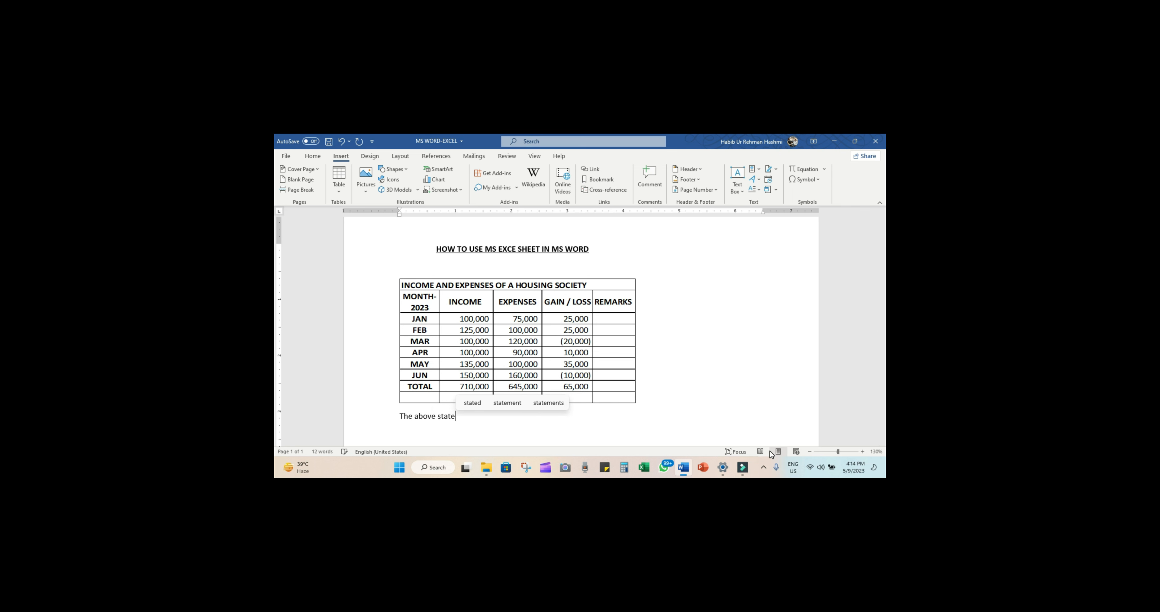
{"action": "key", "text": "BackSpace"}
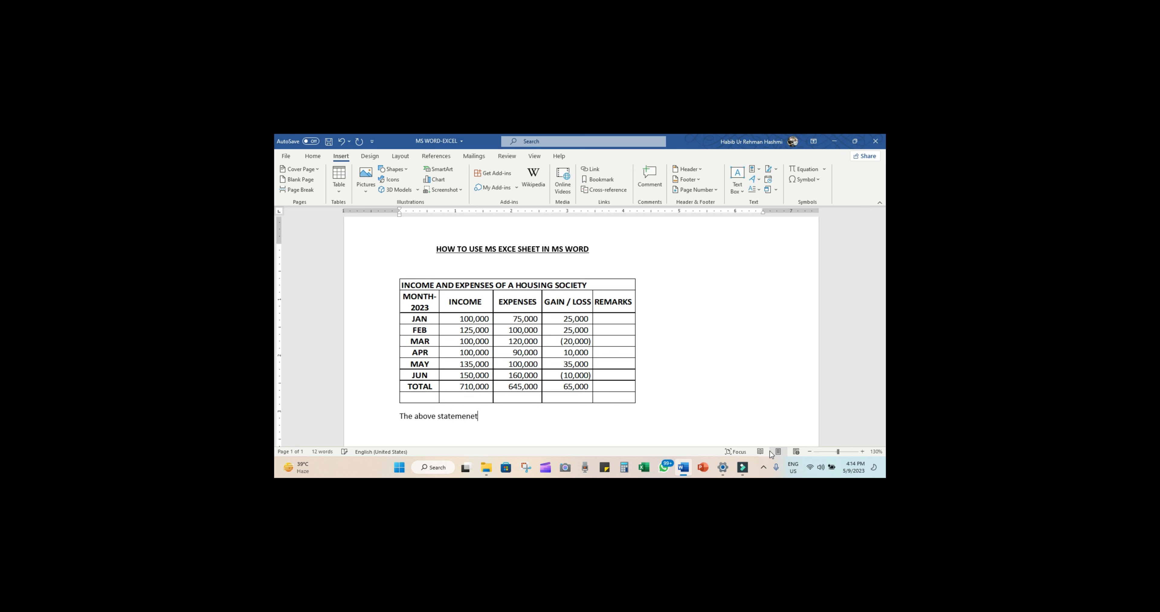
{"action": "type", "text": "shows"}
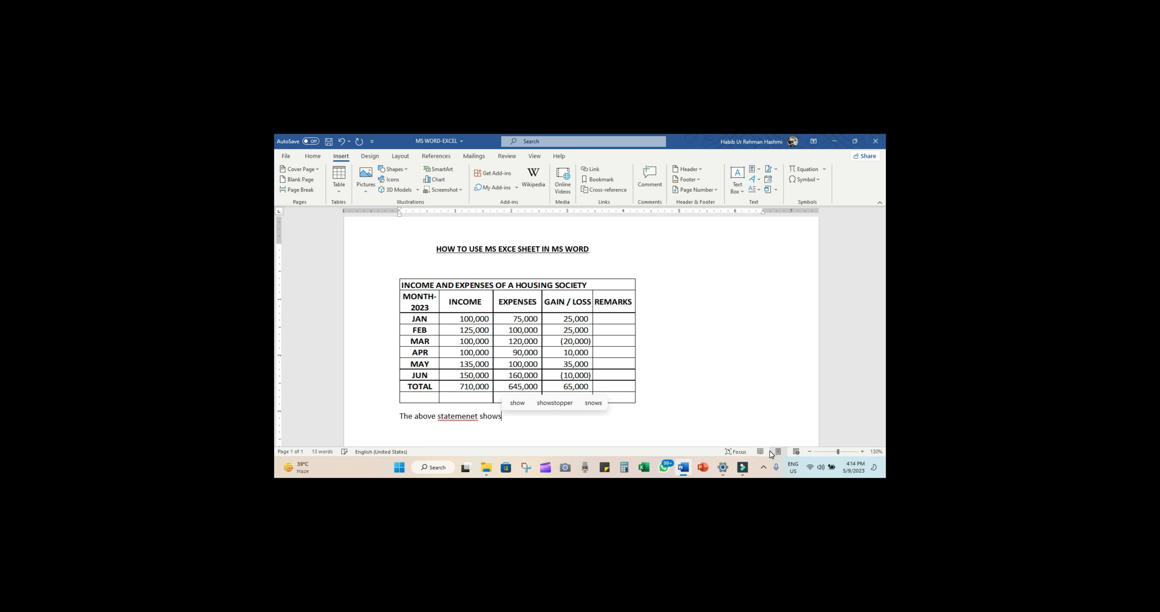
{"action": "type", "text": " incom"}
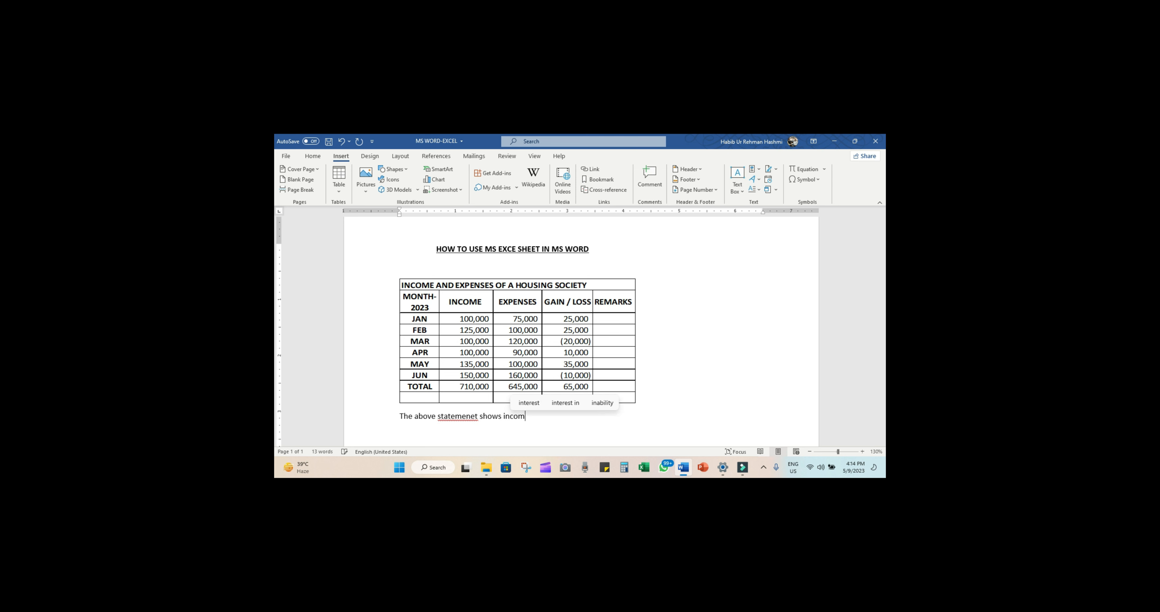
{"action": "type", "text": "e and exp"}
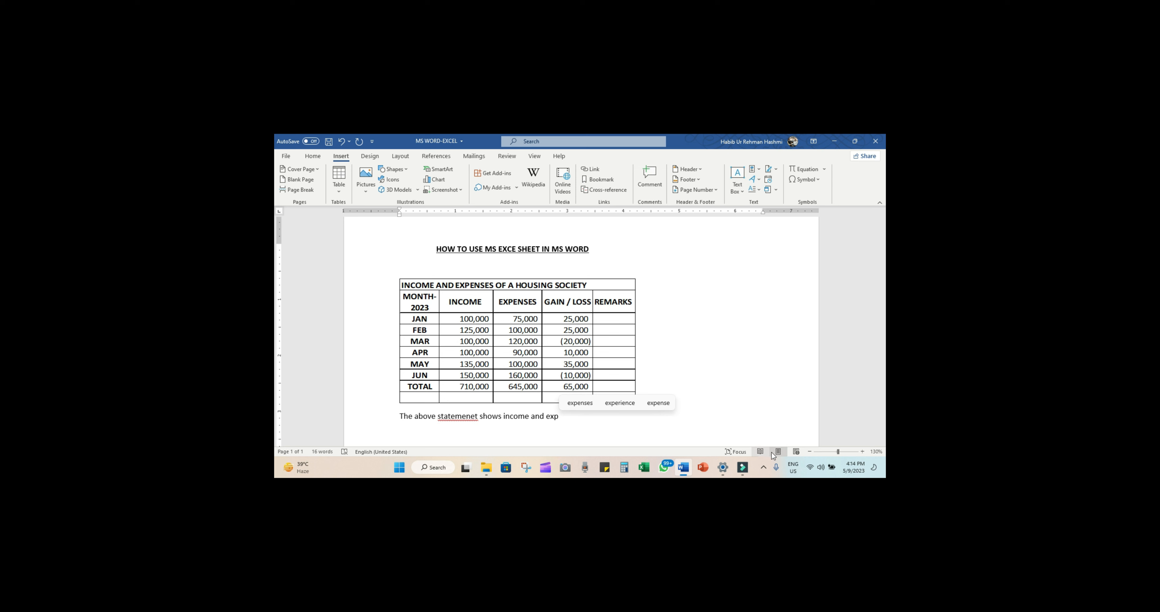
{"action": "left_click", "coordinate": [578, 403]}
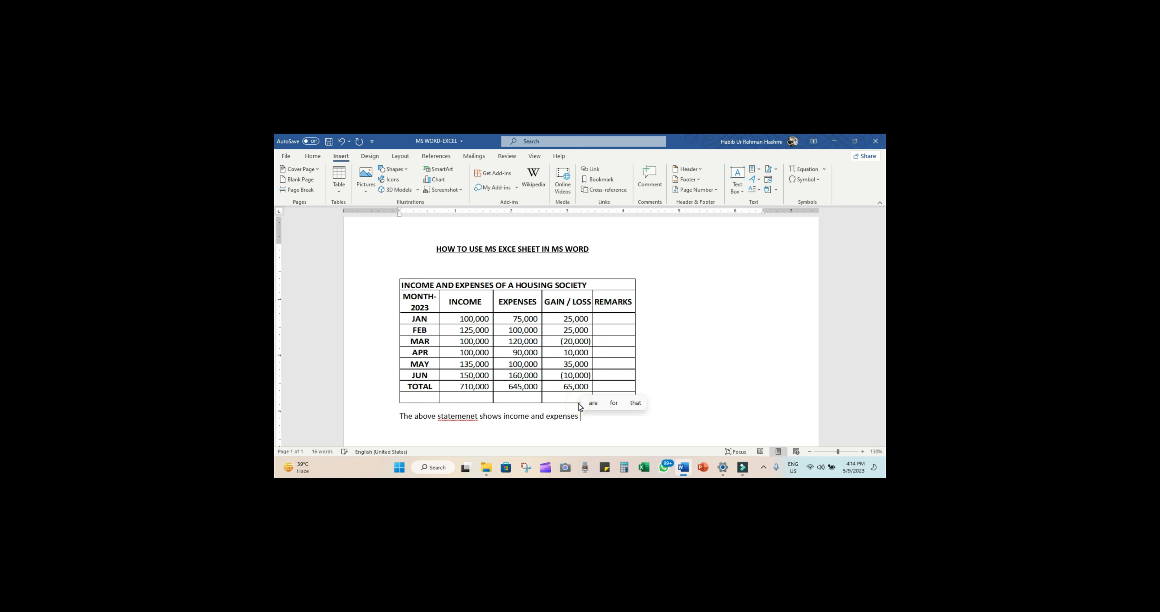
Step: Complete the sentence below the table with "of a Housing Society"
{"action": "type", "text": "of"}
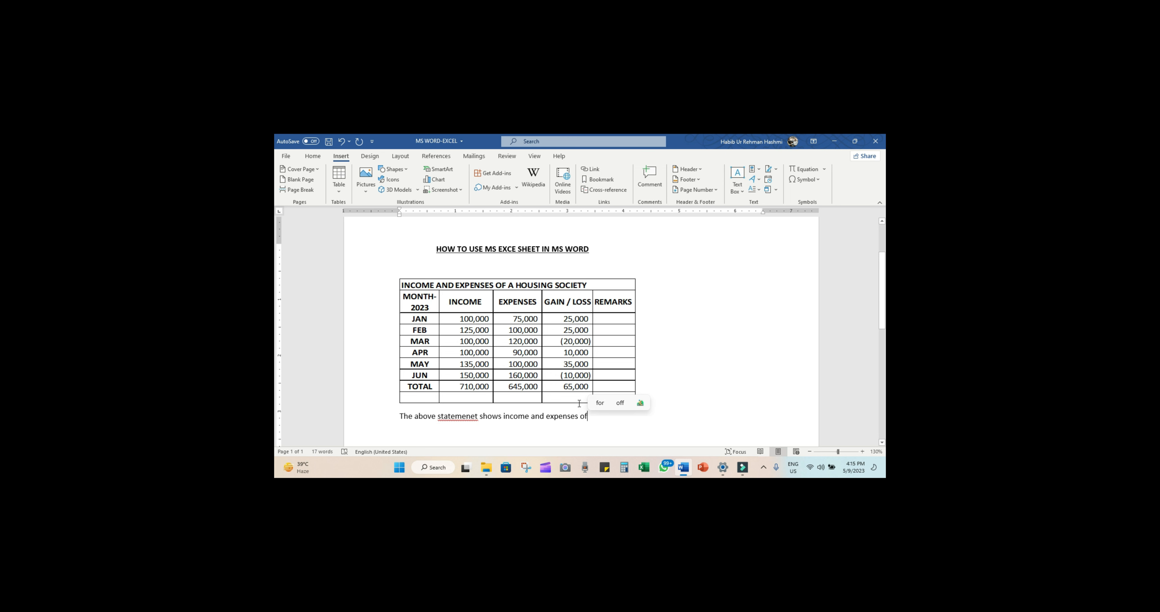
{"action": "type", "text": " a "}
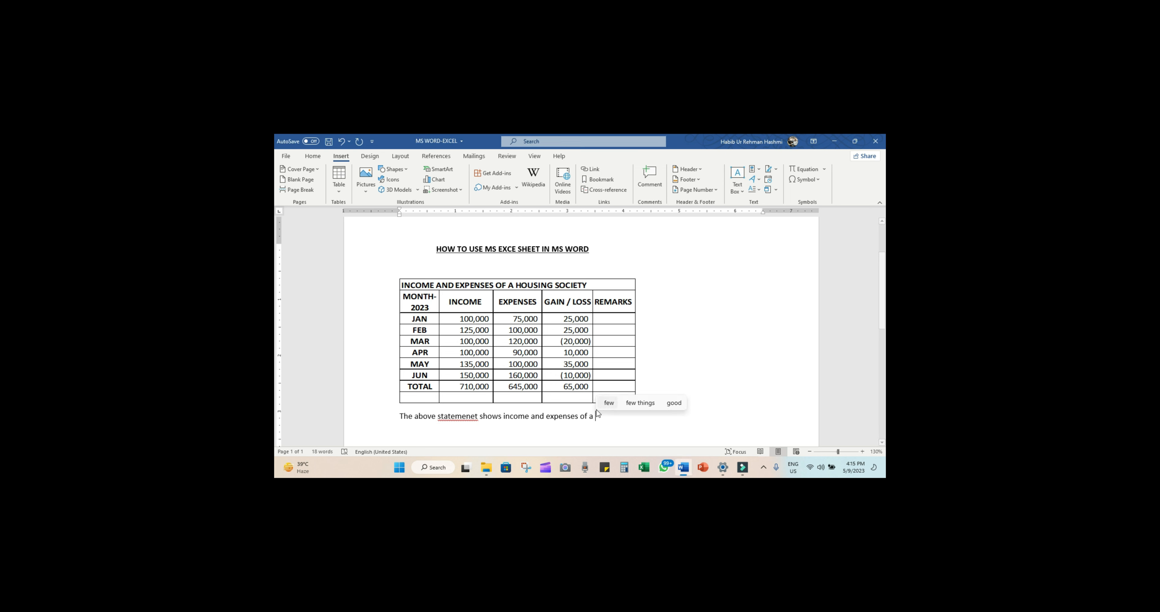
{"action": "type", "text": "H"}
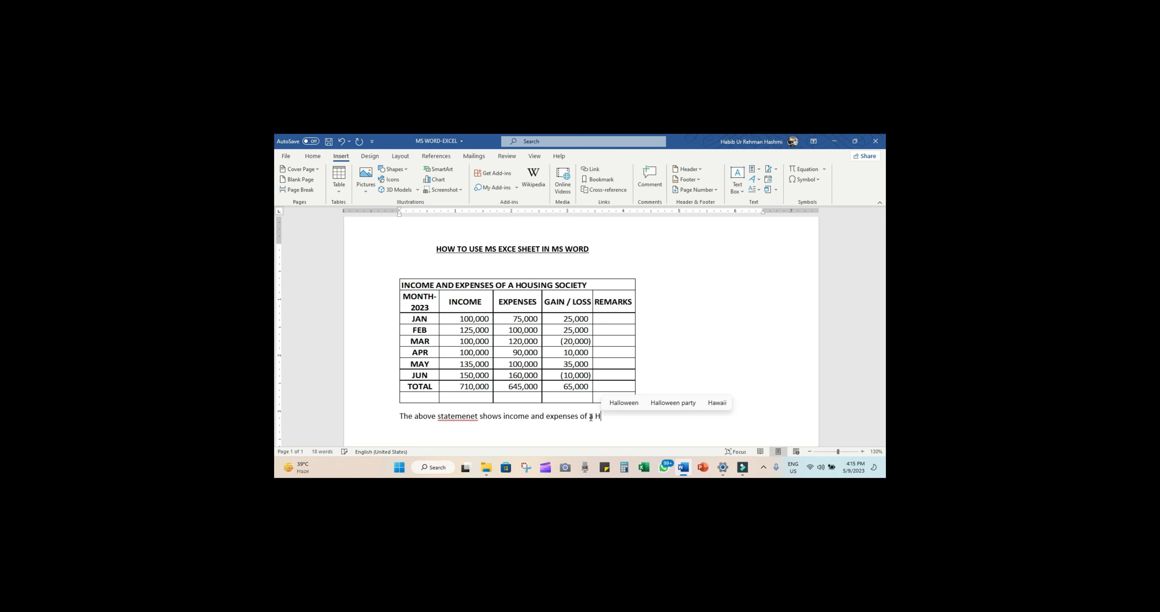
{"action": "type", "text": "ous"}
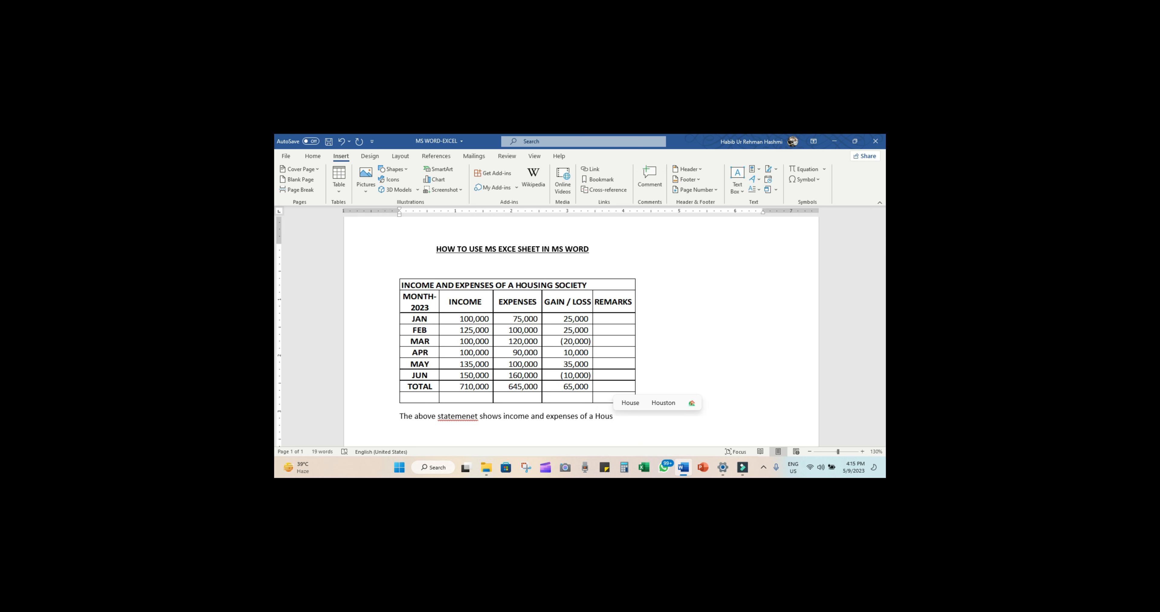
{"action": "type", "text": "ing "}
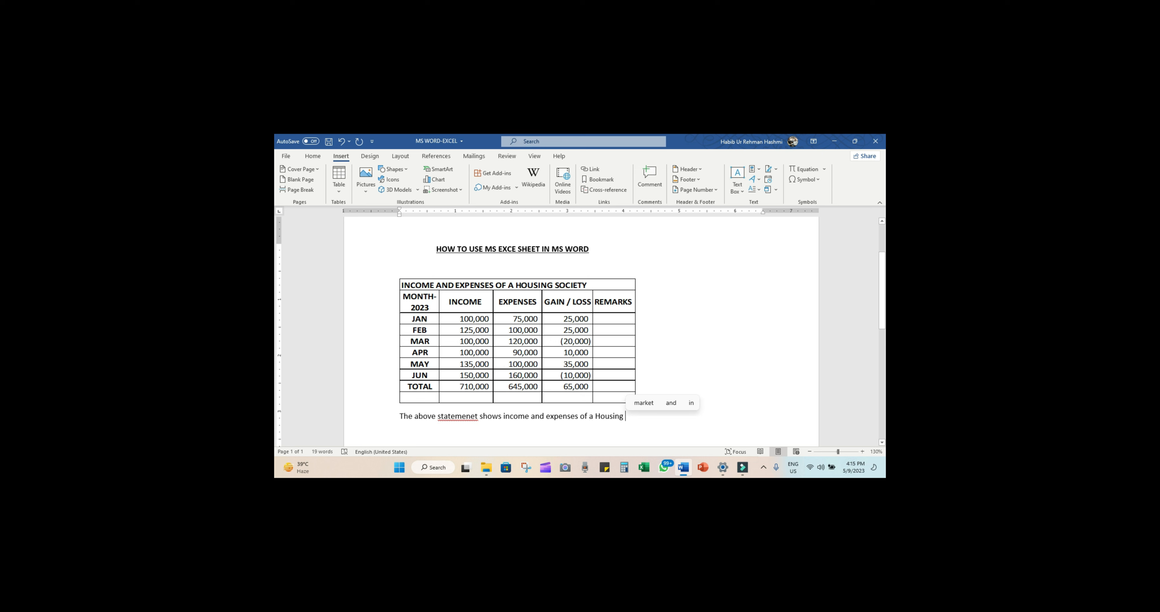
{"action": "type", "text": "S"}
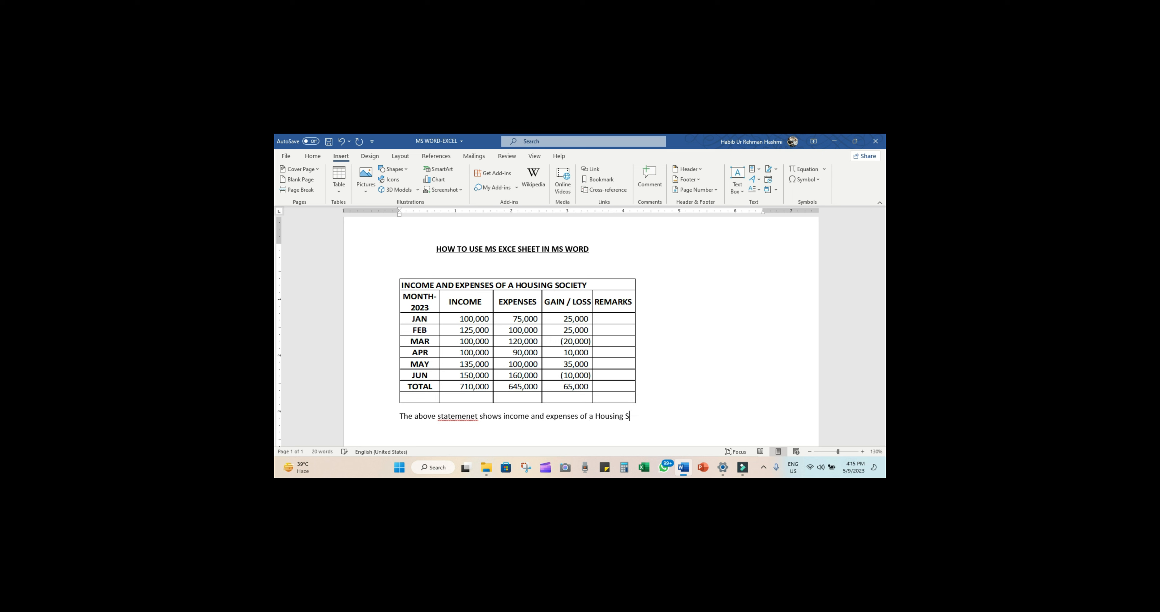
{"action": "type", "text": "ociety"}
Step: Correct the misspelled "statemenet" to "statement" in the sentence below the table and add four line breaks after the sentence
{"action": "right_click", "coordinate": [449, 416]}
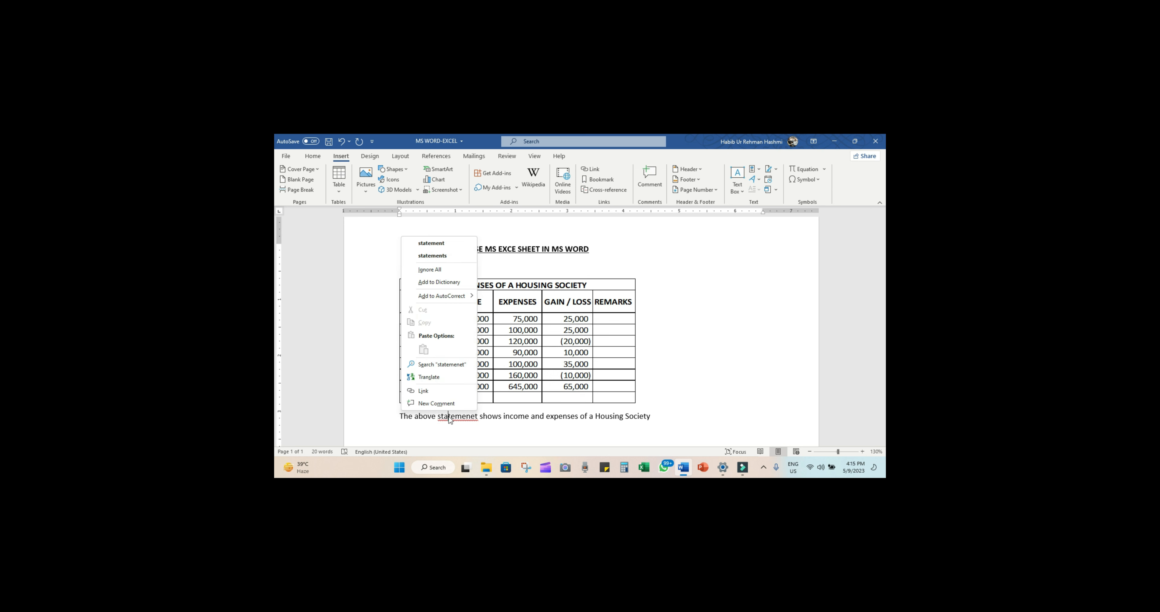
{"action": "left_click", "coordinate": [437, 243]}
{"action": "left_click", "coordinate": [647, 415]}
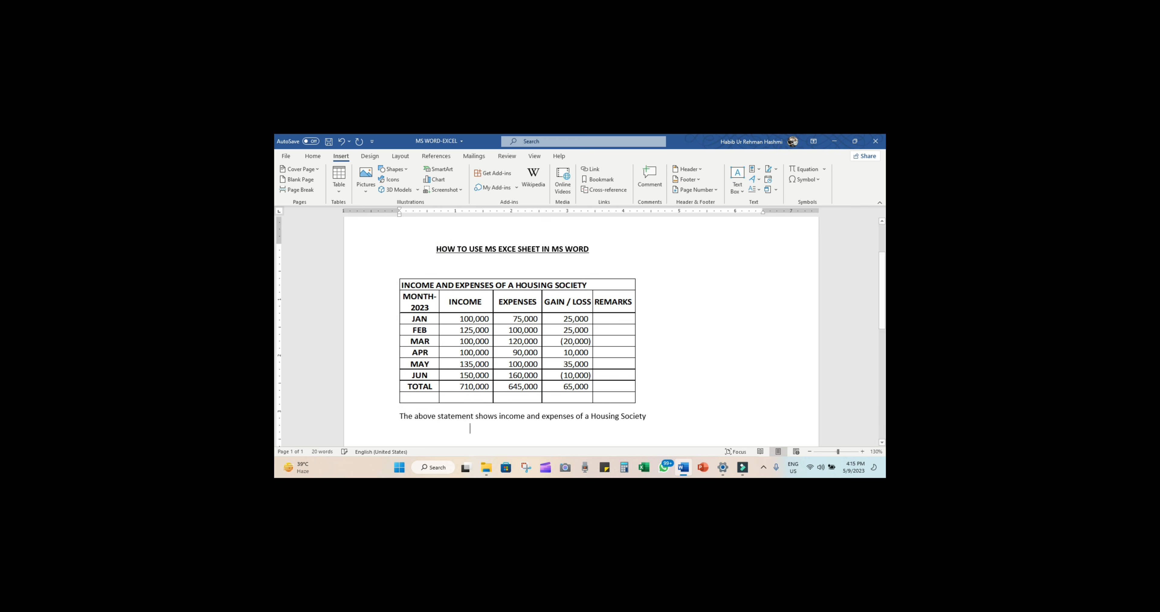
{"action": "key", "text": "Return"}
{"action": "key", "text": "Return"}
{"action": "key", "text": "Return"}
{"action": "key", "text": "Return"}
Step: Change the January income in the embedded worksheet to 200,000 and return to the document
{"action": "scroll", "coordinate": [581, 331], "scroll_direction": "up", "scroll_amount": 3}
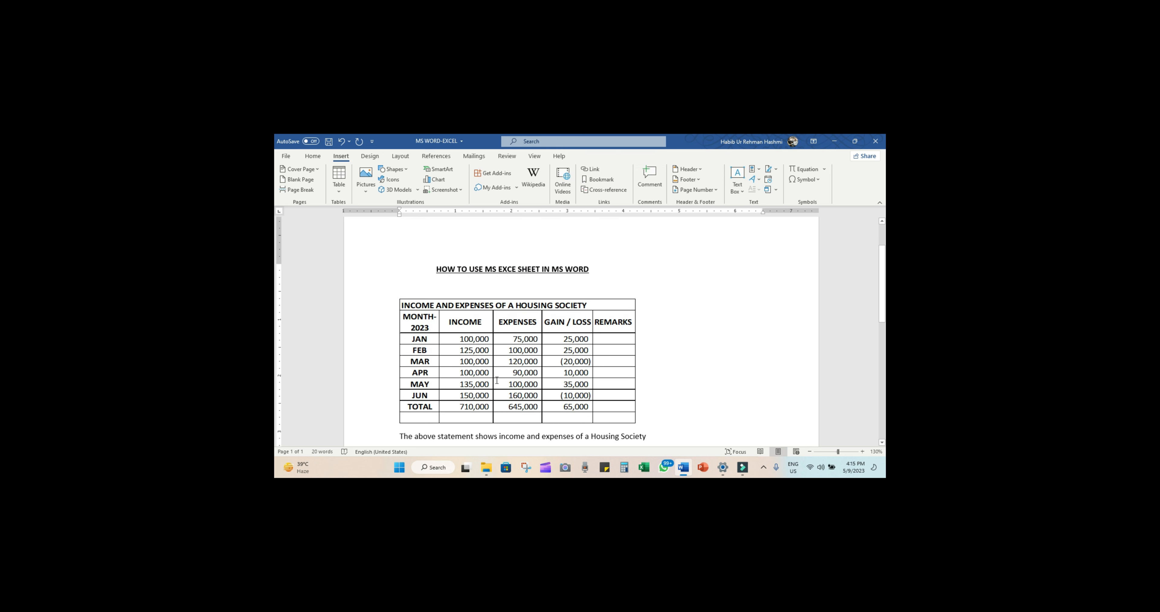
{"action": "scroll", "coordinate": [510, 356], "scroll_direction": "down", "scroll_amount": 1}
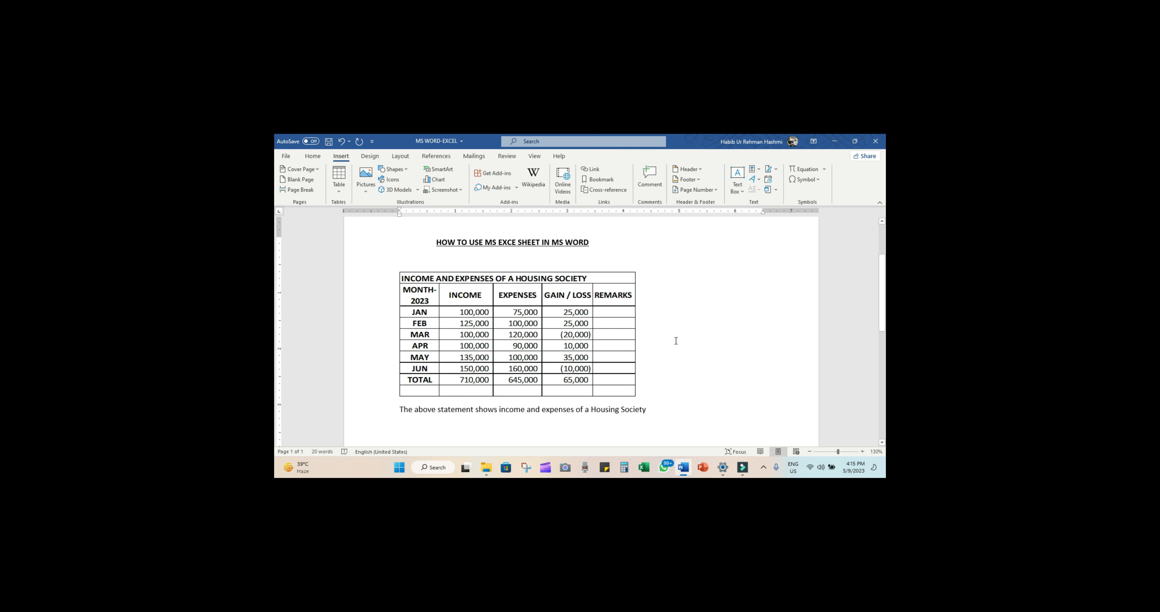
{"action": "left_click", "coordinate": [544, 327]}
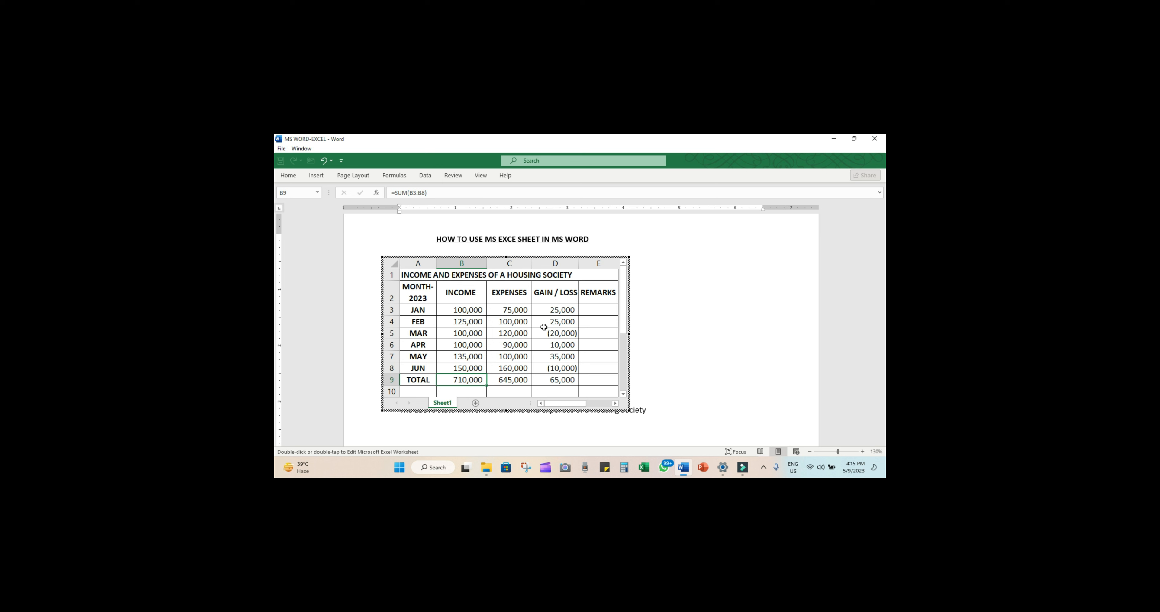
{"action": "left_click", "coordinate": [463, 310]}
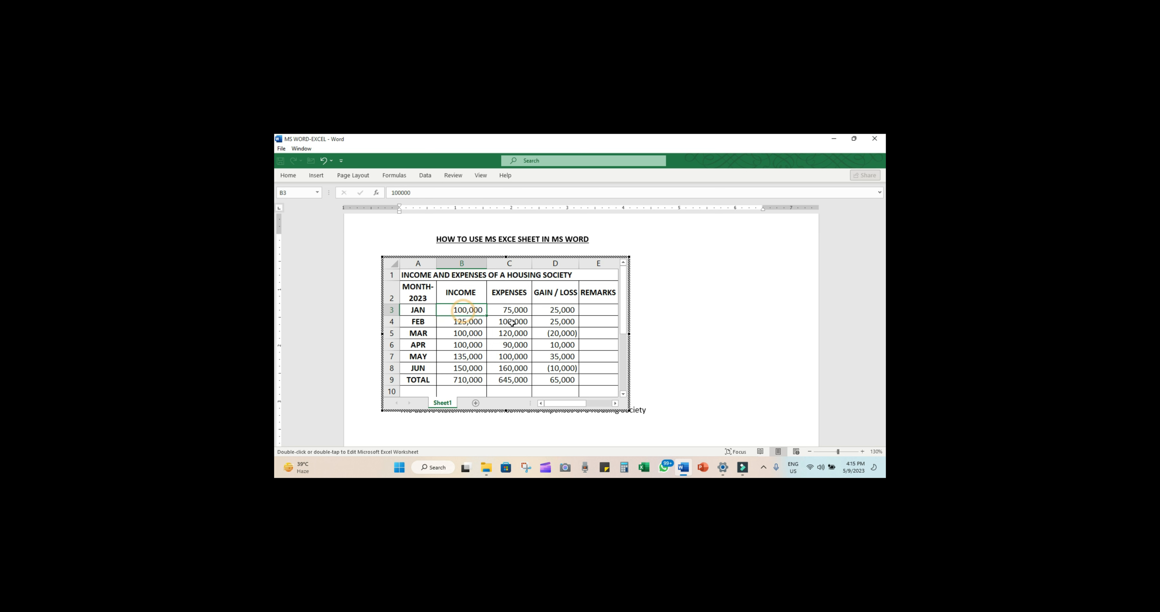
{"action": "type", "text": "200"}
{"action": "key", "text": "Return"}
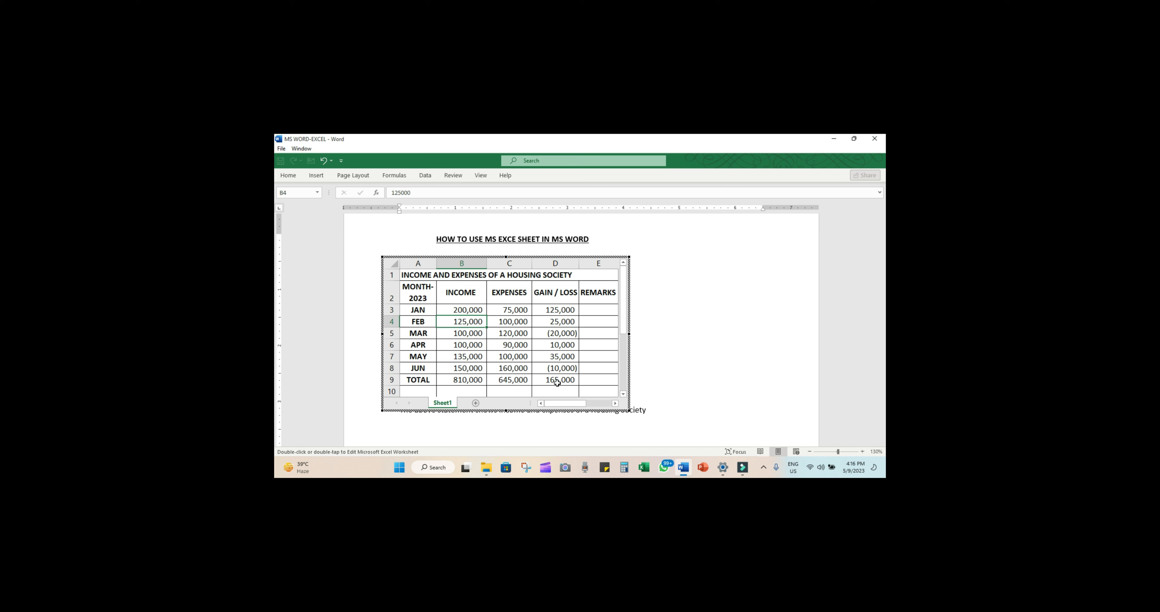
{"action": "left_click", "coordinate": [699, 323]}
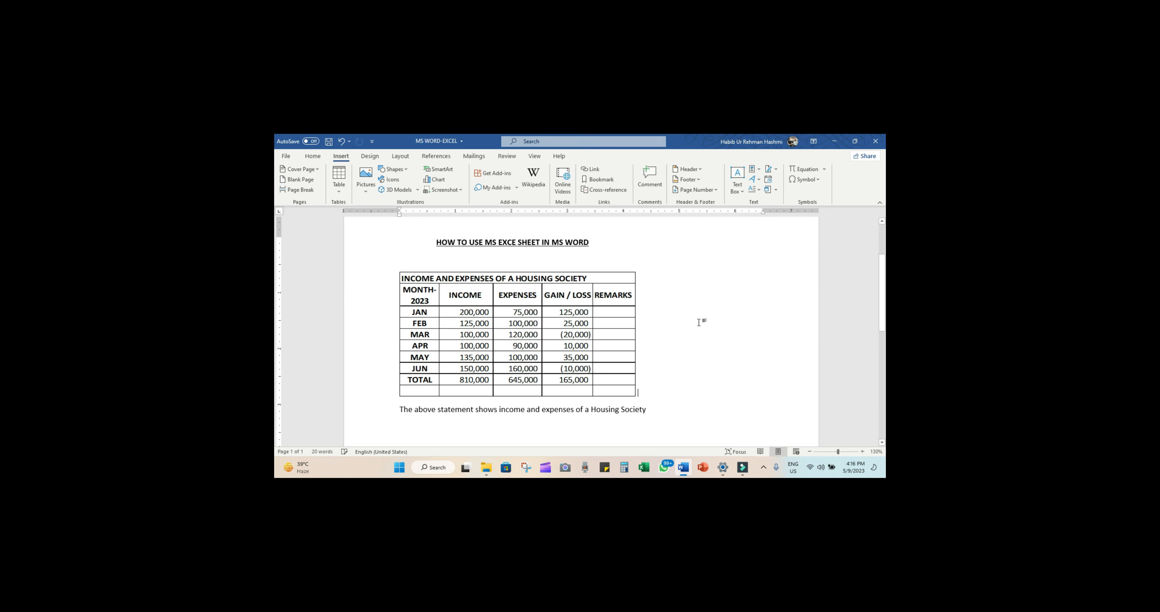